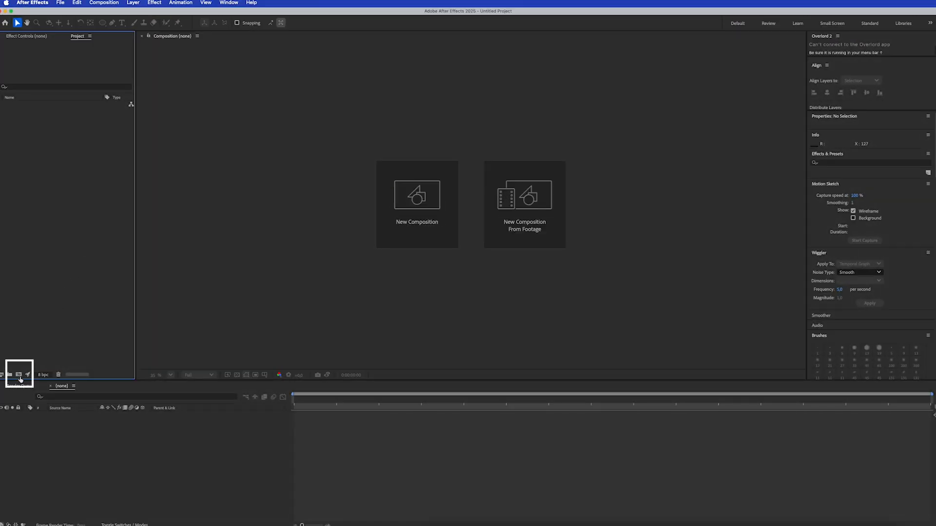
Create a new 1920x1080 HD composition at 24 fps with an 8-second duration
click(18, 374)
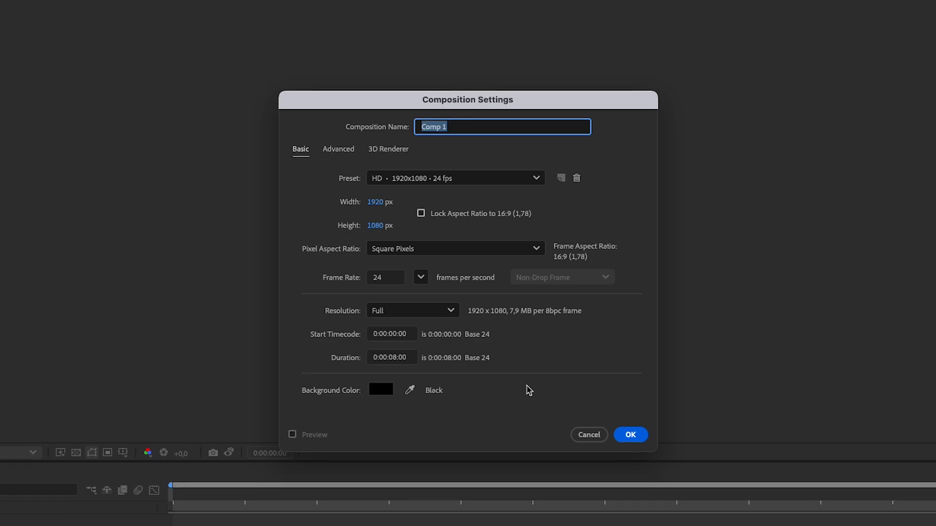
click(630, 434)
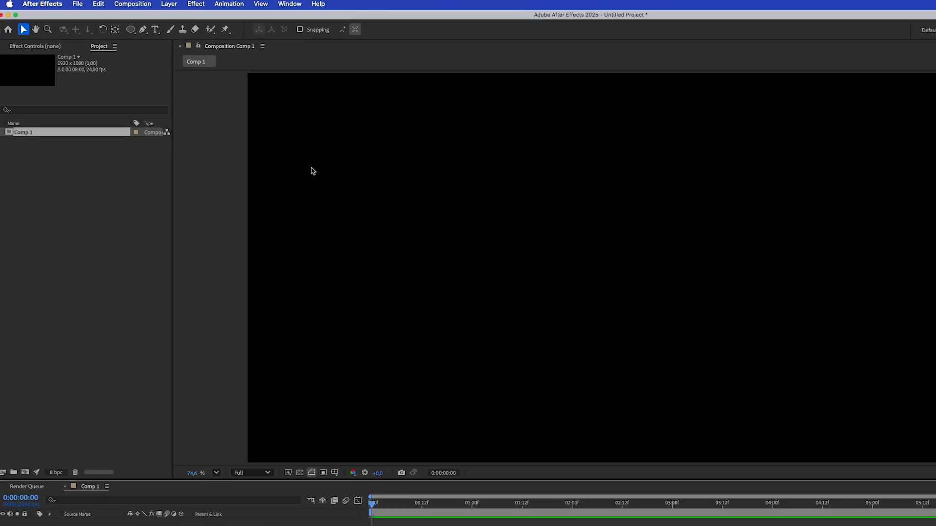
Add a new text layer reading "3D ROTATING TEXT" to the composition
click(133, 5)
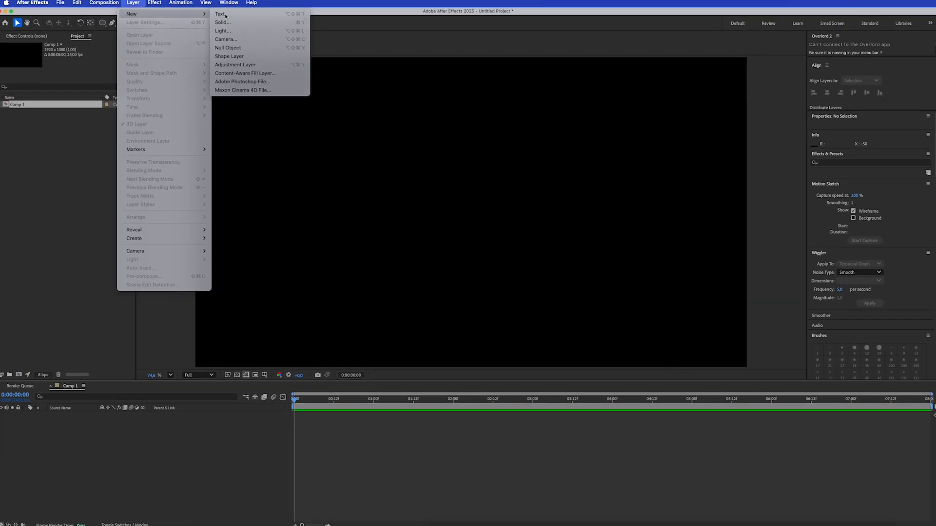
click(359, 23)
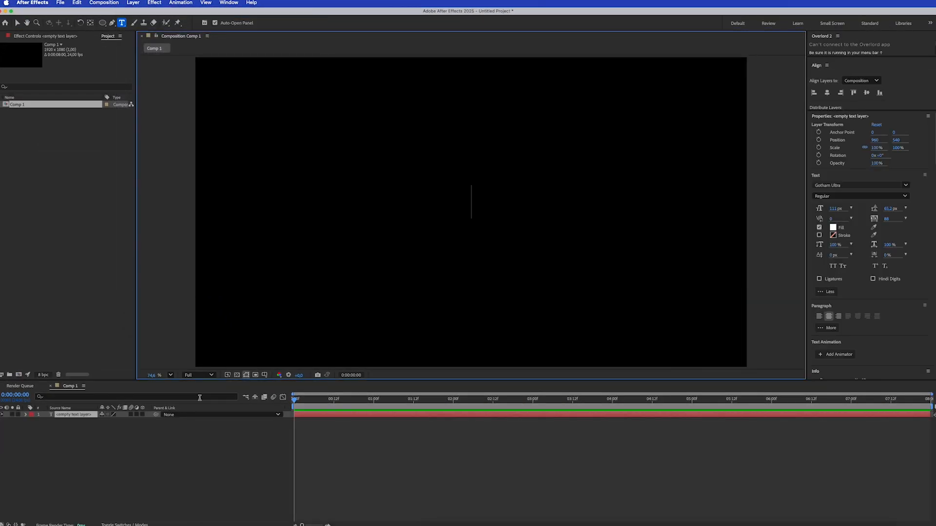
text(3D ROTA)
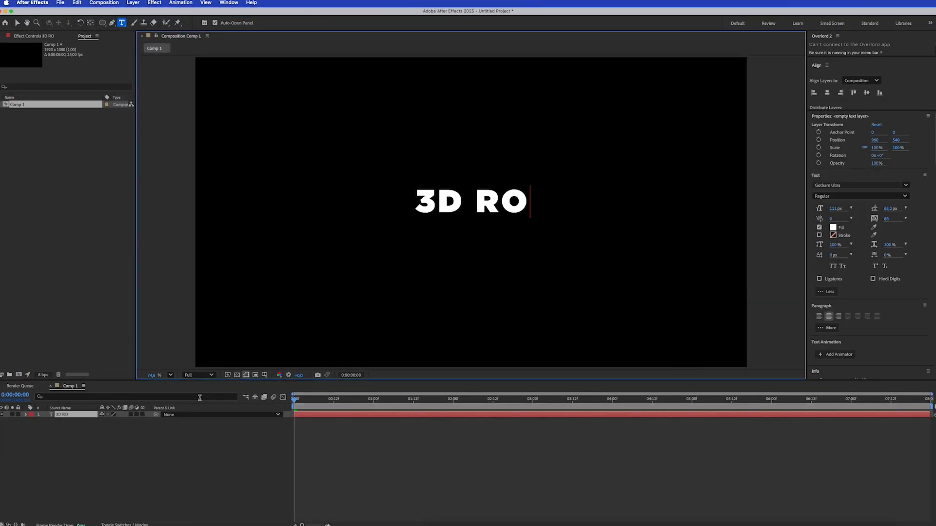
key(BackSpace)
text(TATING TEXT)
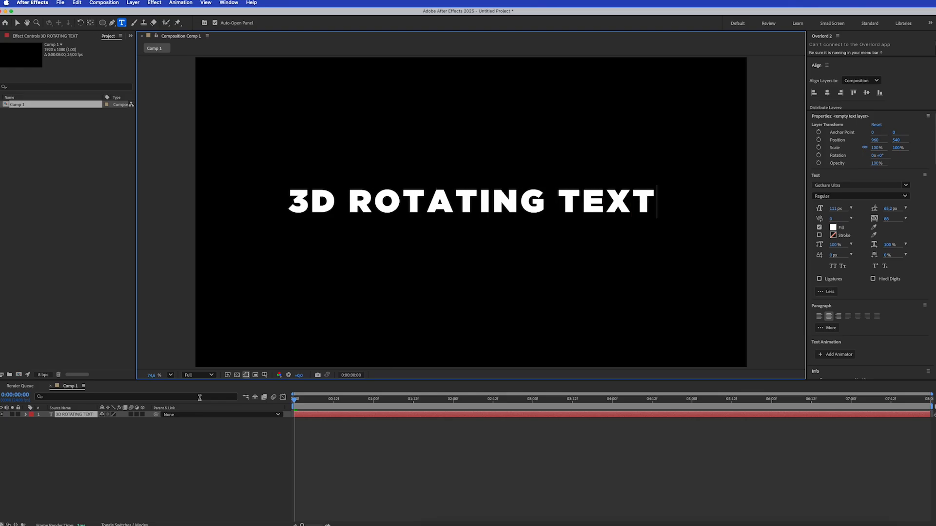
Set the font of the whole text to Akira Expanded Super Bold
key(super+a)
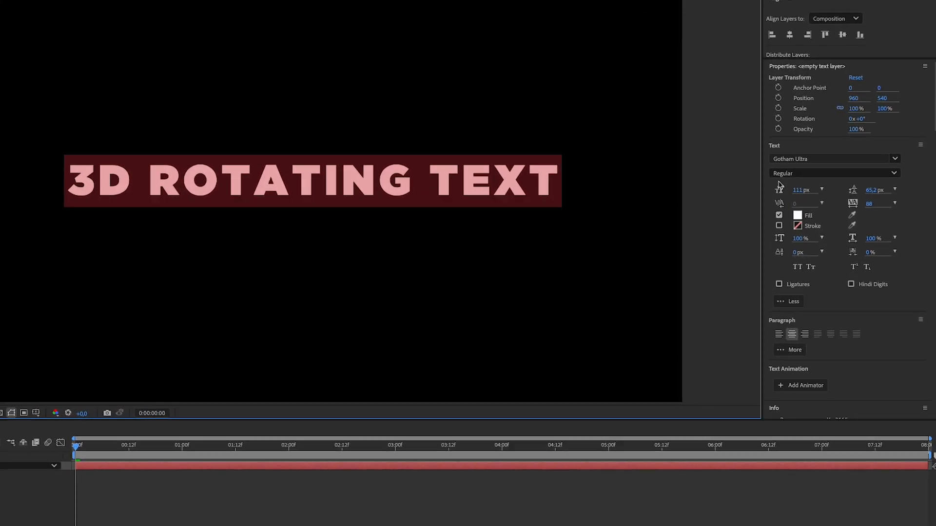
click(811, 160)
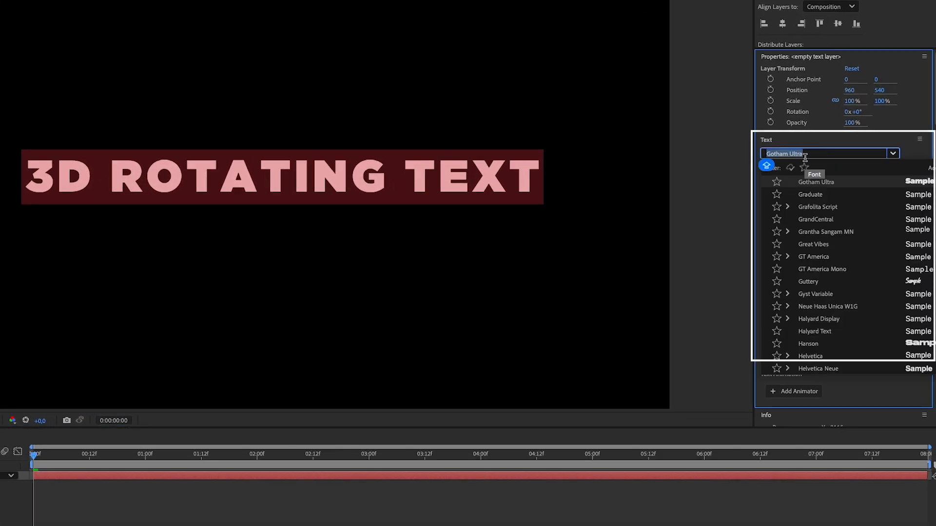
text(AKIRA)
click(817, 182)
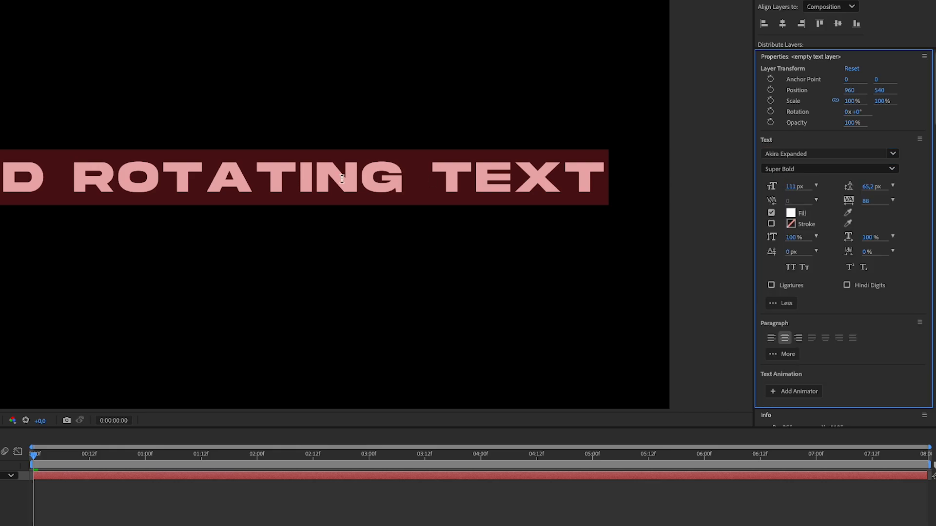
Change the fill colour of the words "ROTATING TEXT" to FF7100, leaving "3D" out of the selection
click(169, 179)
drag(71, 178, 636, 180)
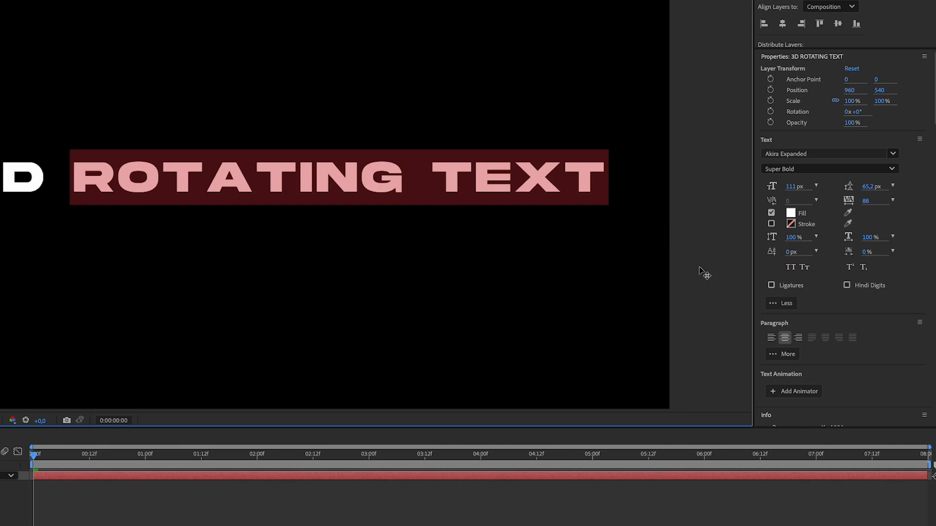
click(791, 214)
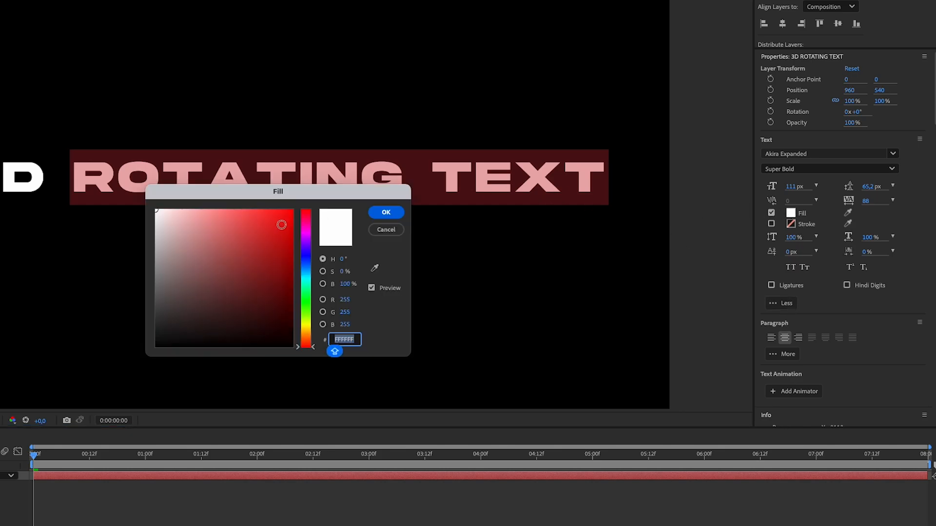
text(FF7100)
key(Tab)
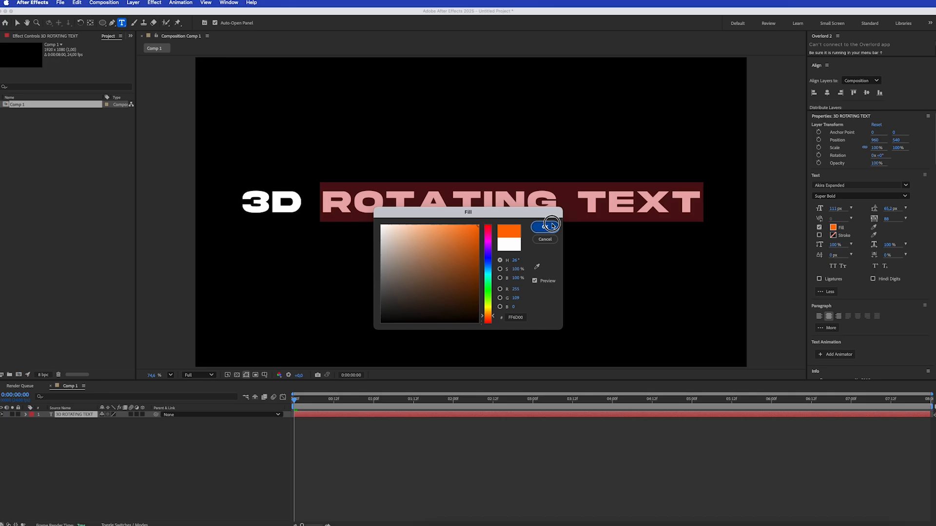
click(435, 216)
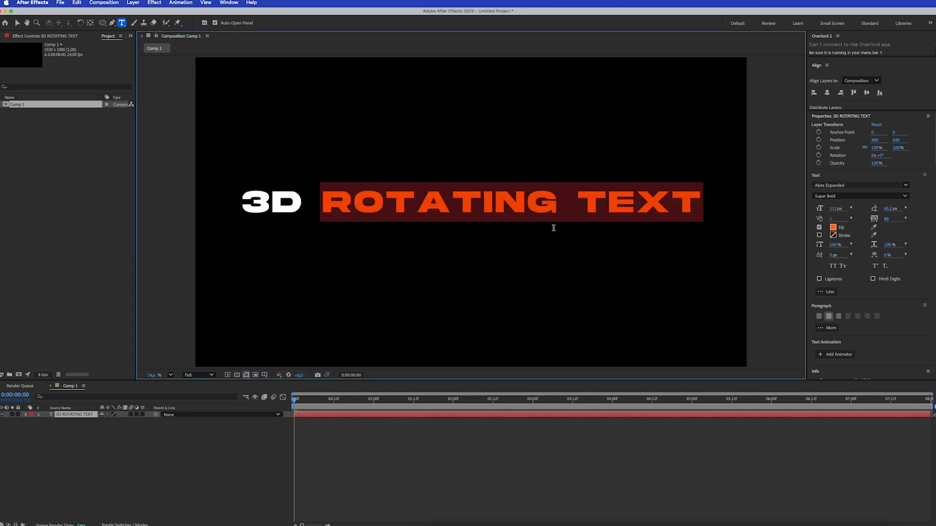
click(563, 208)
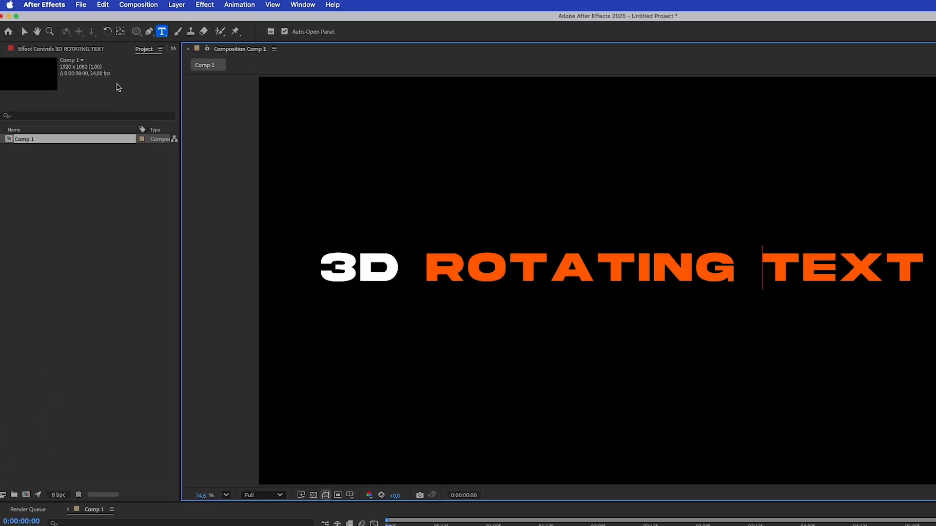
Move the text layer's anchor point up from the baseline to the centre of the text
click(120, 32)
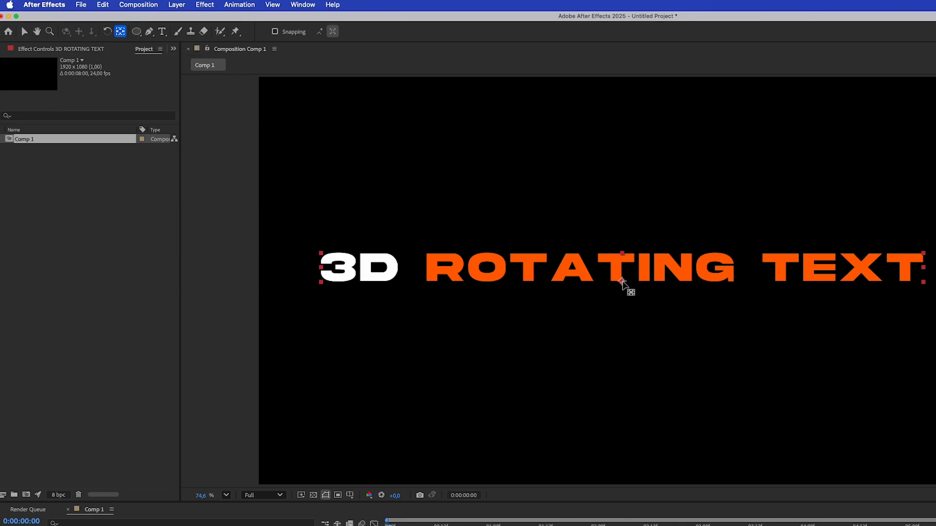
key(Caps_Lock)
drag(622, 281, 621, 268)
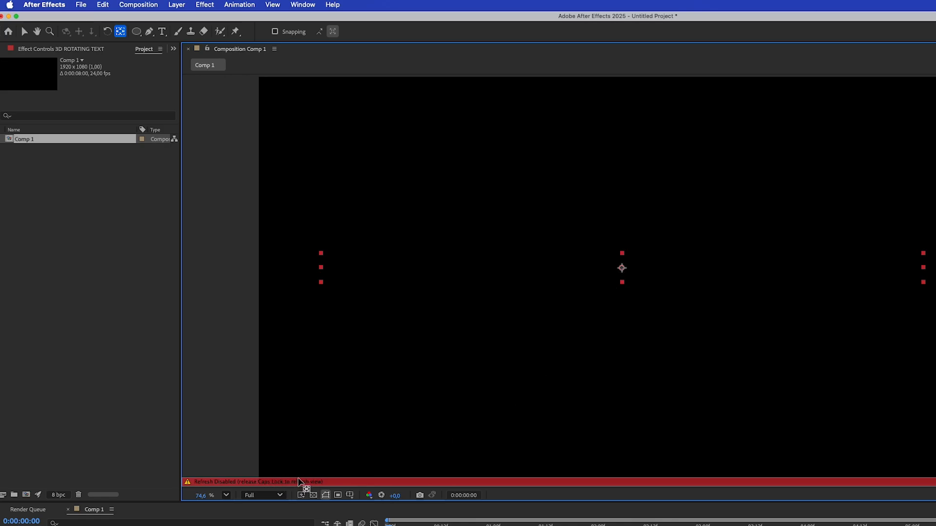
key(Caps_Lock)
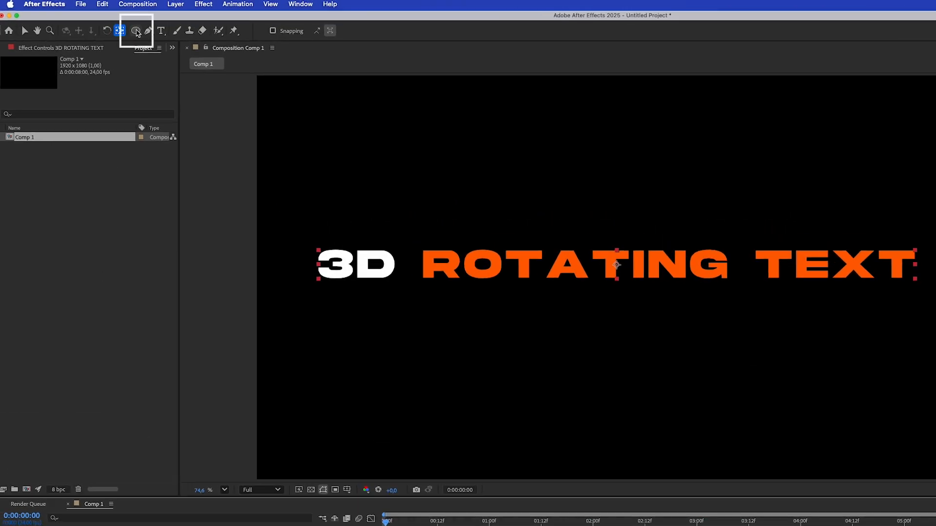
Draw a perfectly circular mask, nearly the full height of the frame and roughly centred, on the text layer with the Ellipse tool
click(136, 31)
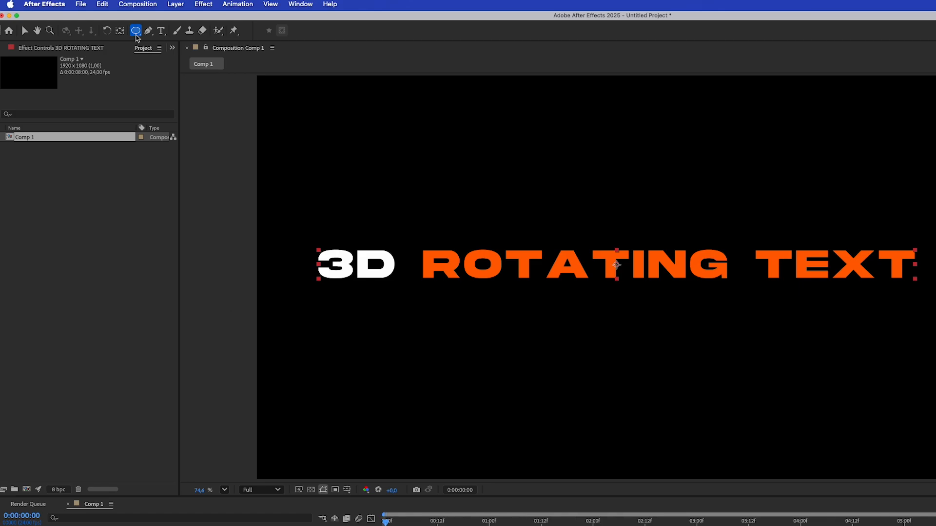
click(172, 6)
mouse_move(197, 21)
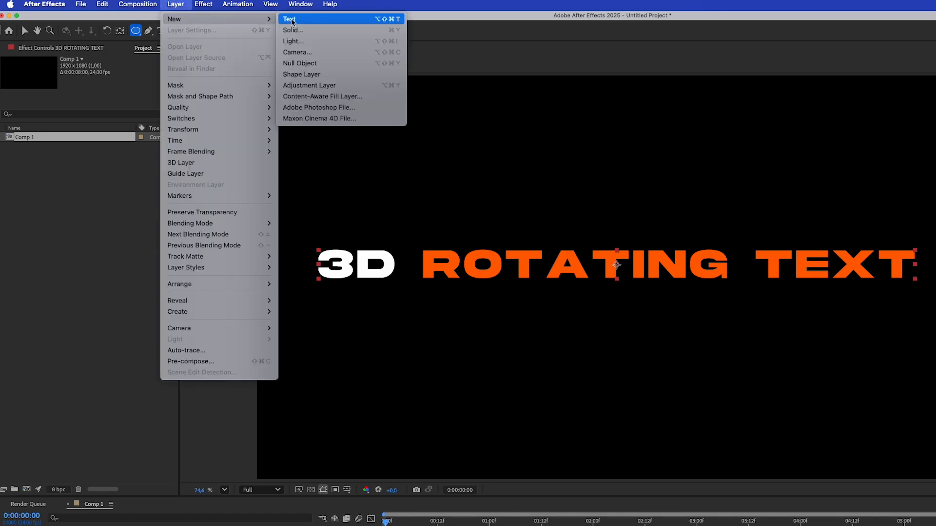
click(330, 78)
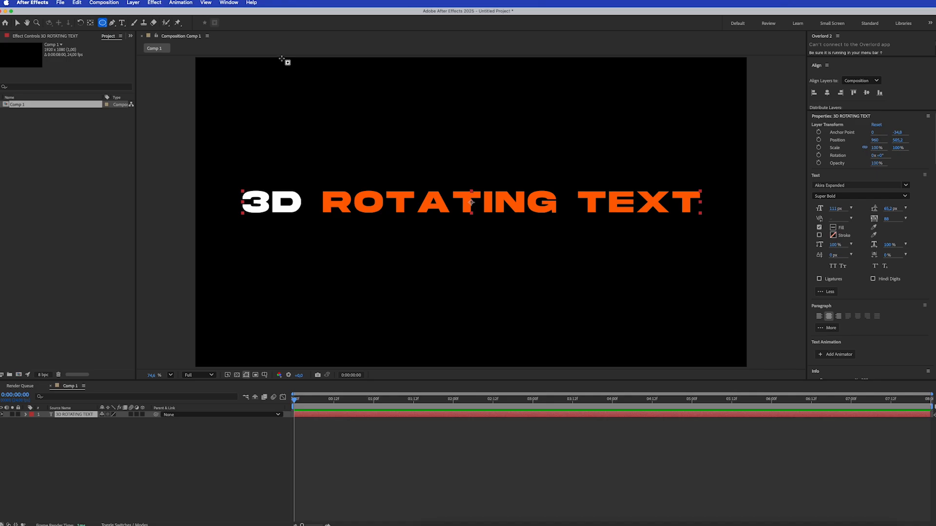
mouse_move(282, 58)
mouse_down()
mouse_move(532, 271)
mouse_move(588, 303)
mouse_up()
key(shift)
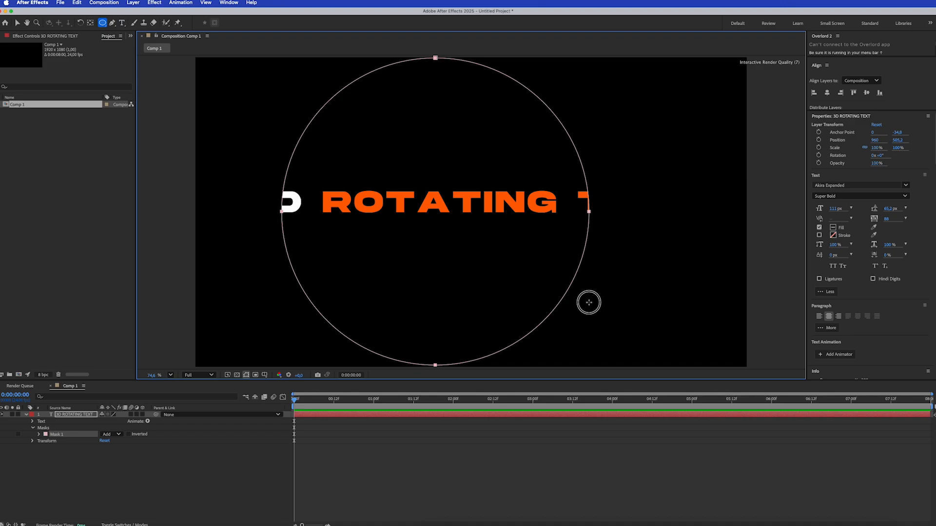
key(space)
mouse_move(588, 303)
mouse_down()
mouse_move(651, 293)
mouse_move(617, 303)
mouse_up()
key(space)
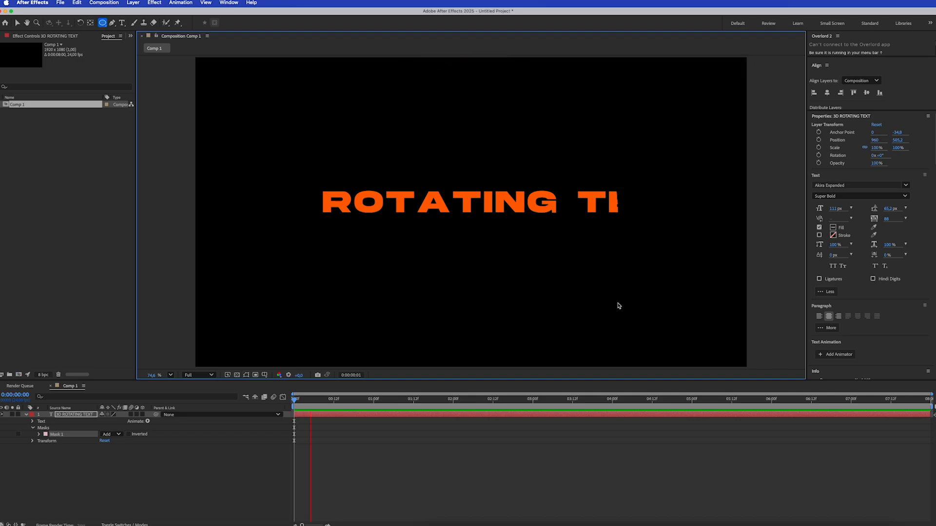
key(space)
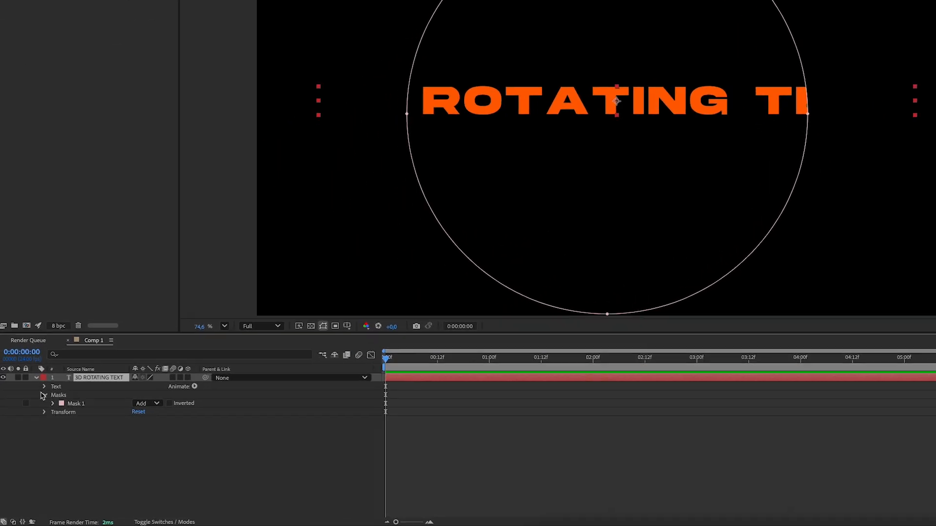
Make the text follow the circle by setting its path option to Mask 1
click(44, 387)
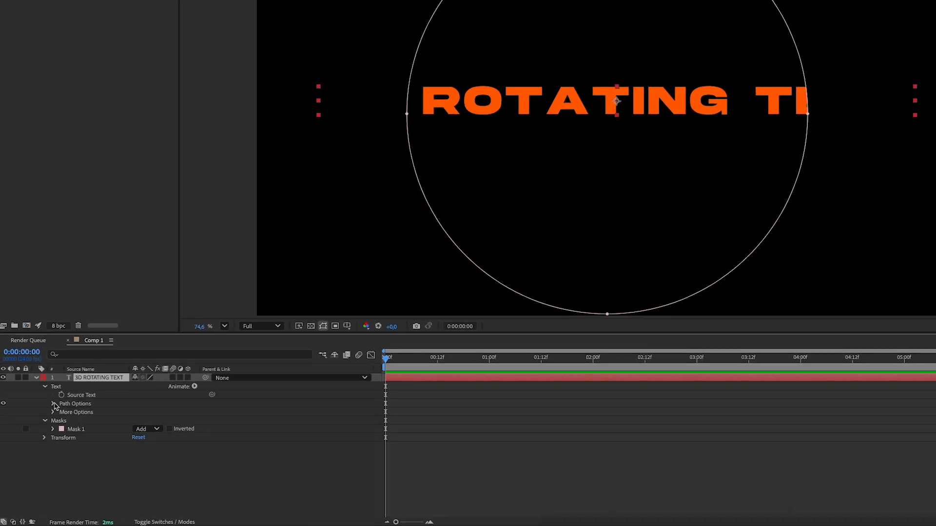
click(53, 404)
click(181, 412)
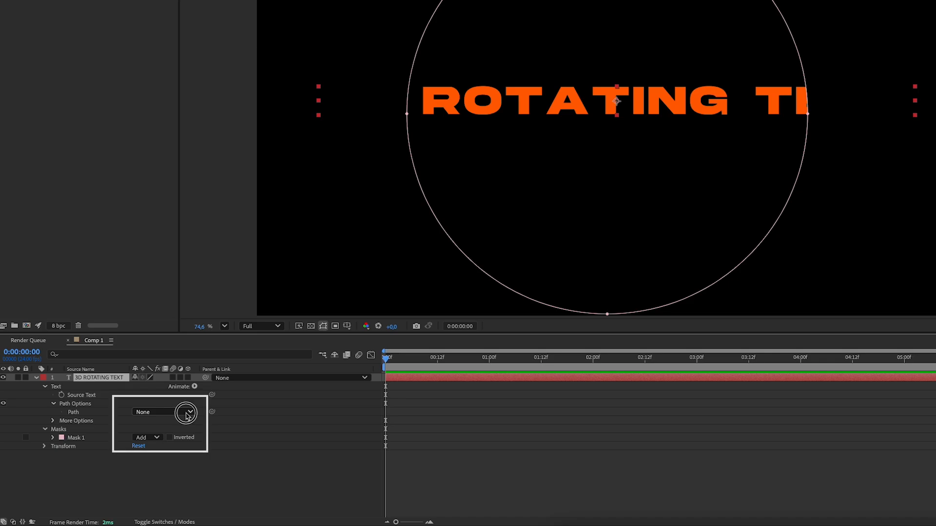
click(151, 439)
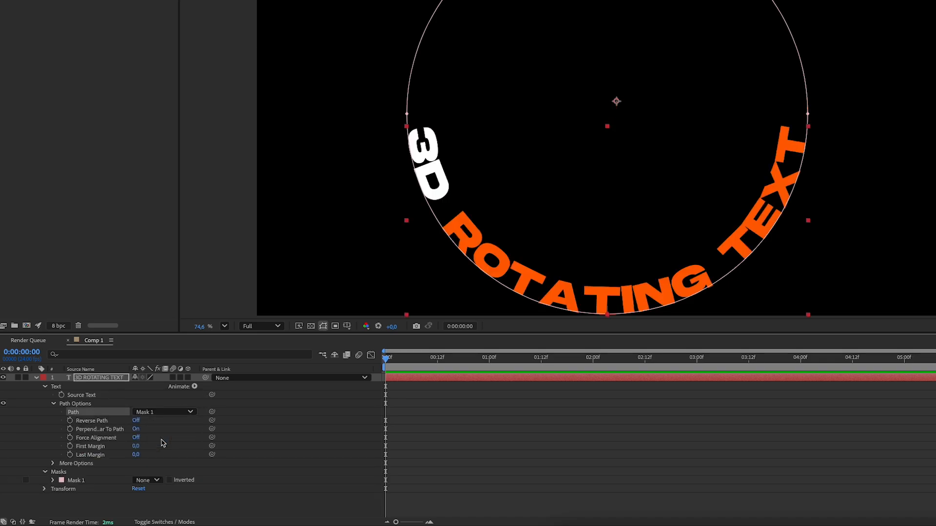
Add the expression time*-250 to the First Margin of the text path
alt+click(70, 447)
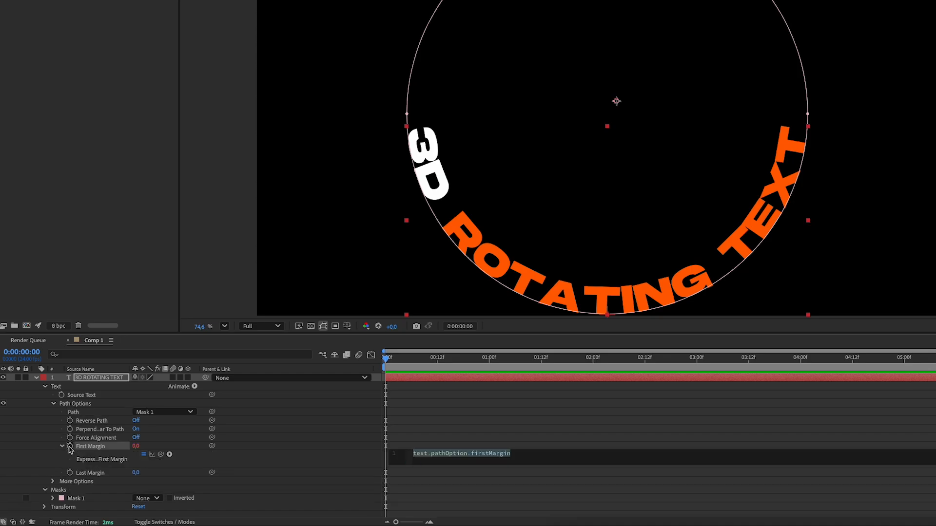
text(time)
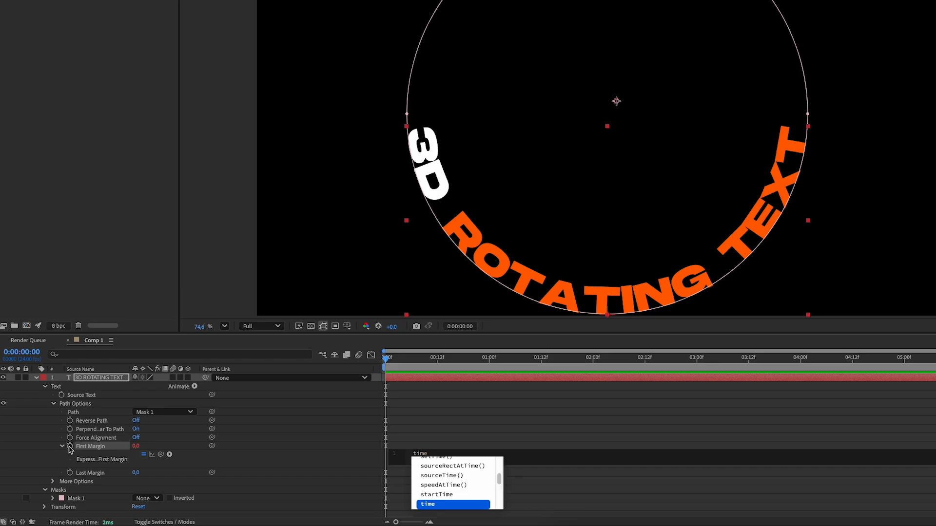
text(*)
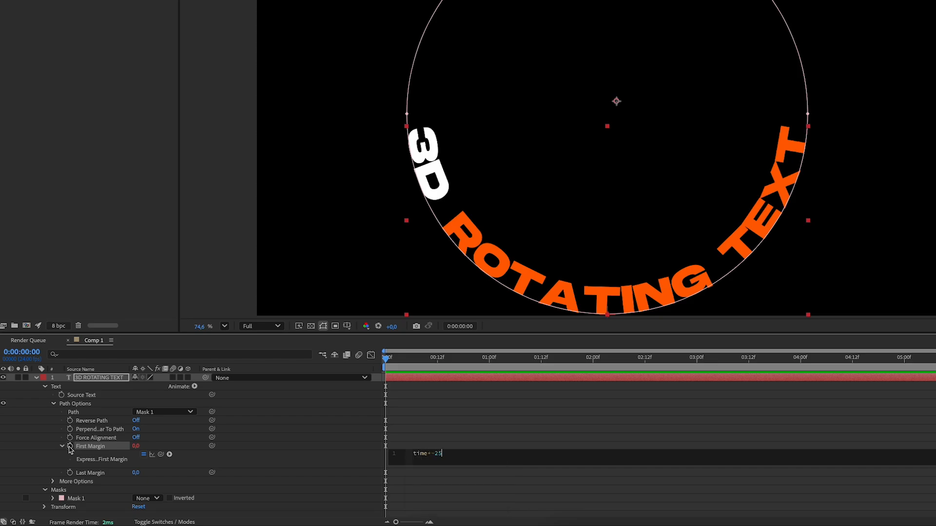
text(-250)
click(266, 418)
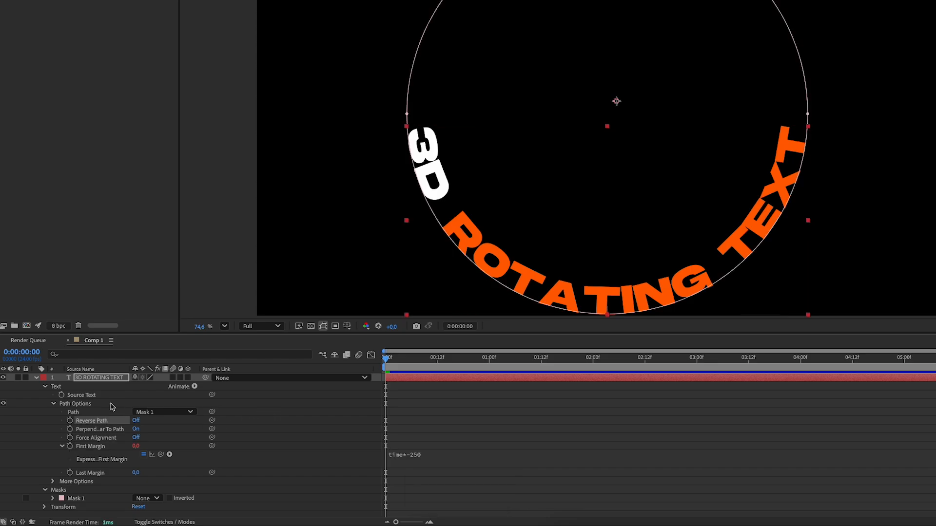
Turn the text layer into a 3D layer and enable per-character 3D for it
click(187, 378)
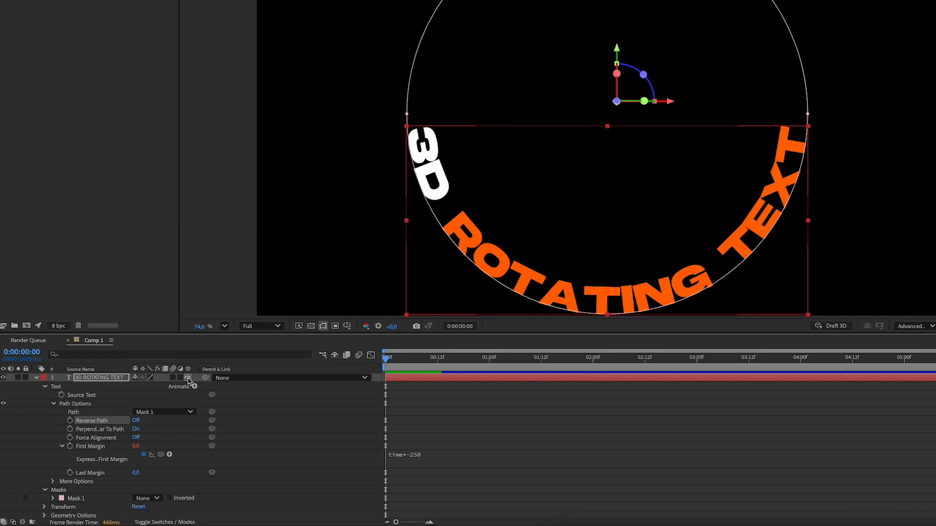
click(195, 387)
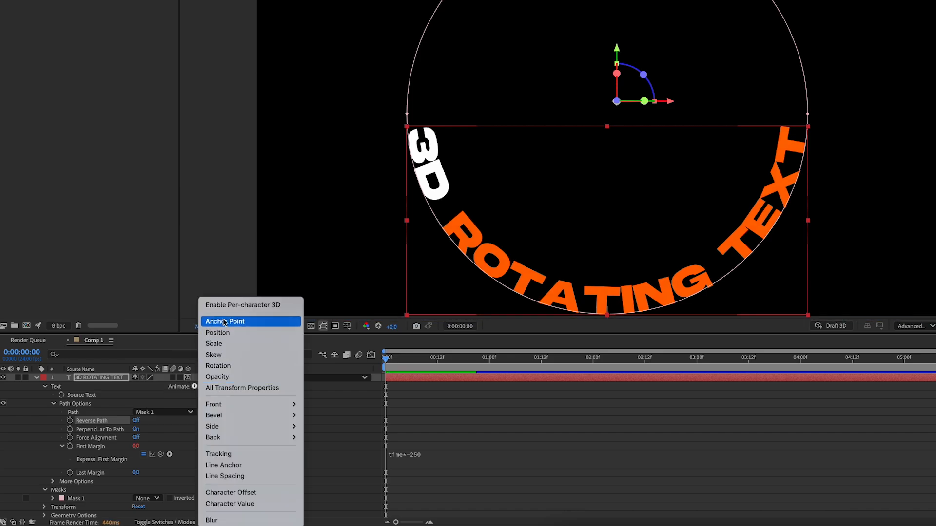
click(232, 306)
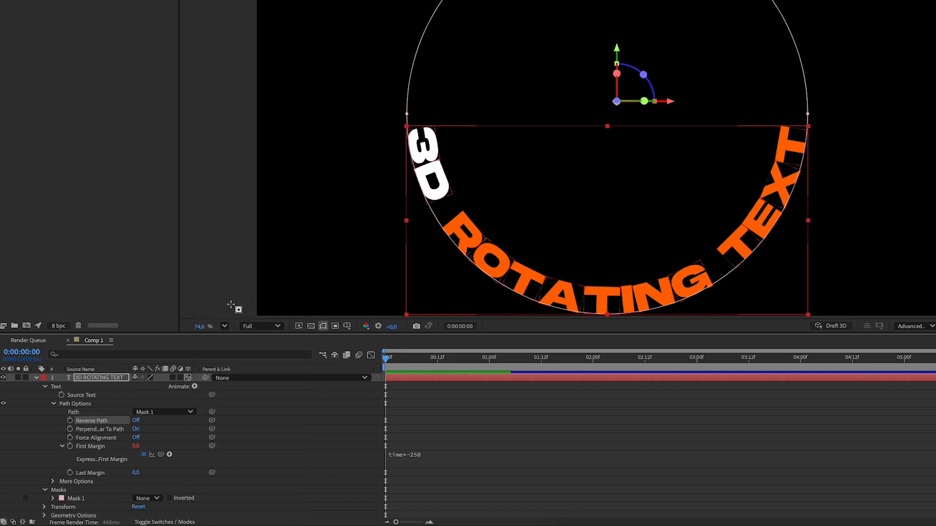
Add a Rotation animator to the text and set its X Rotation to 90°
click(195, 387)
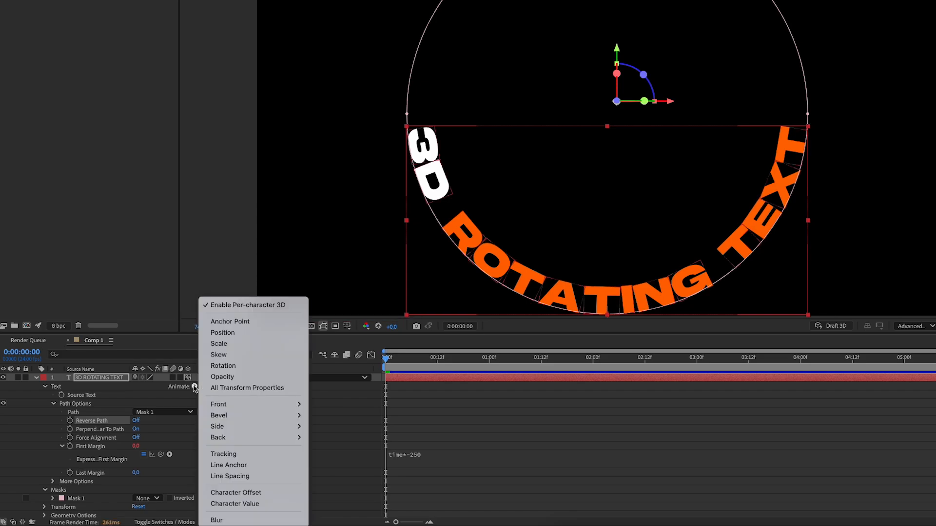
click(233, 367)
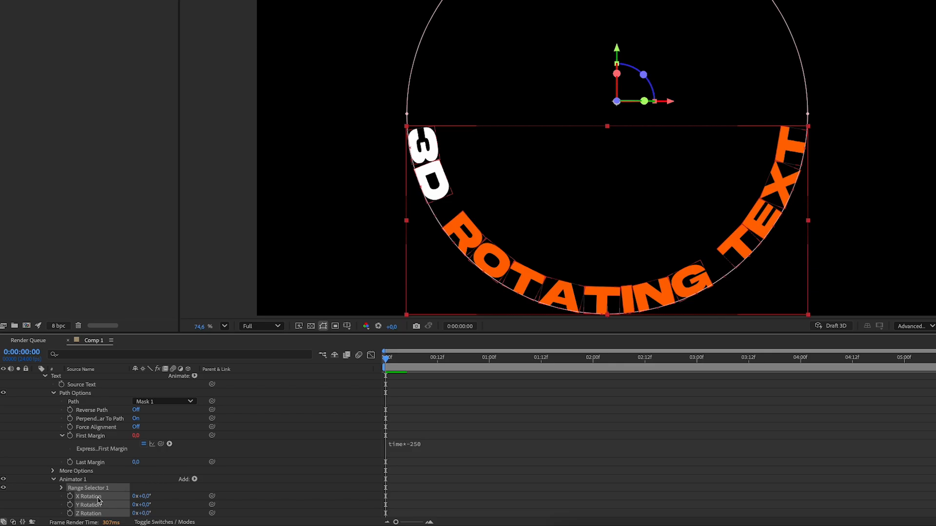
click(144, 496)
key(Return)
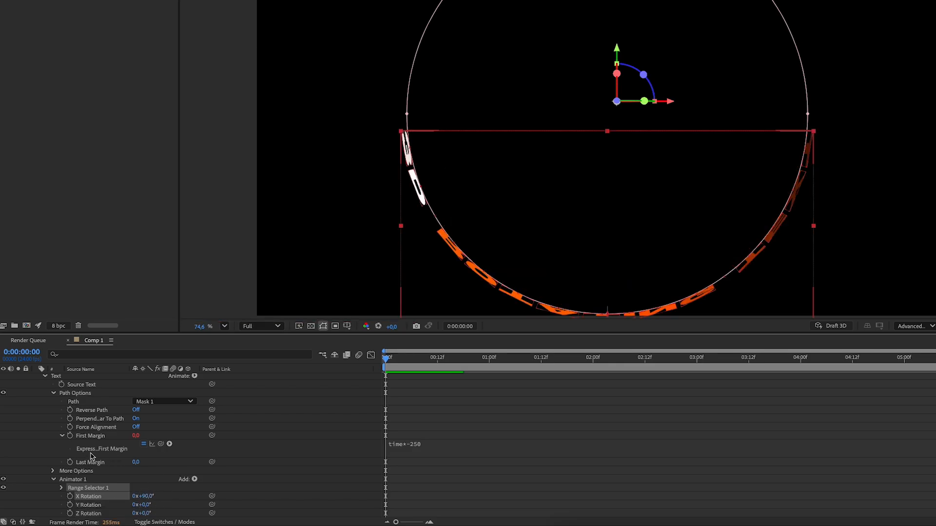
Set the X Rotation in the text layer's Transform properties to -75°
scroll(54, 441, up, 1)
scroll(49, 437, up, 1)
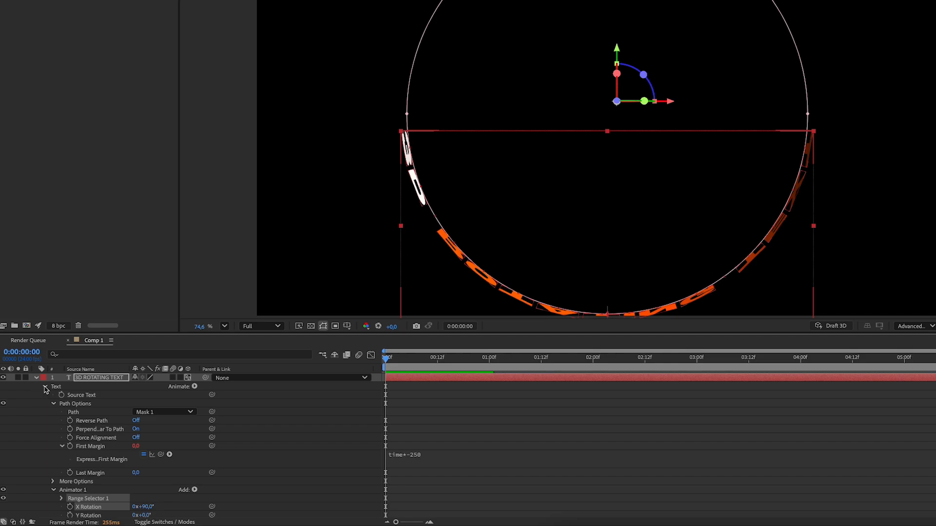
click(45, 387)
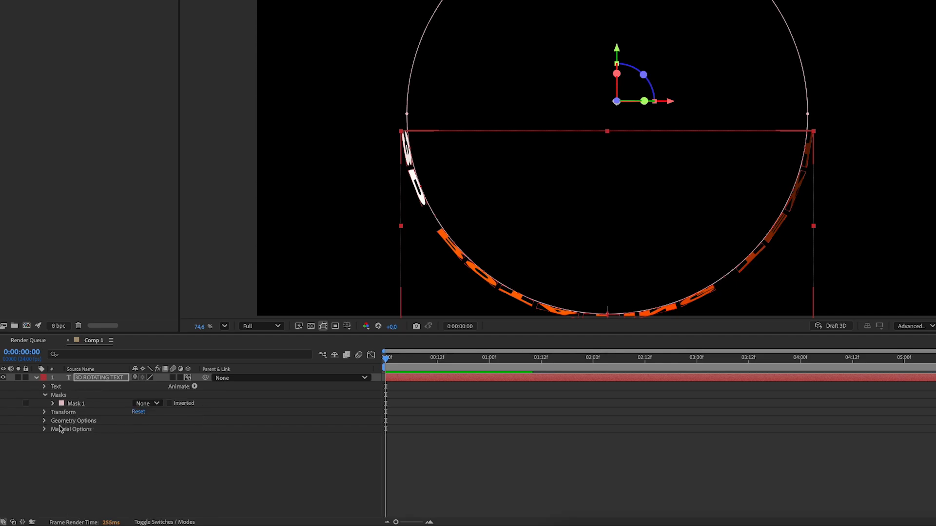
click(45, 412)
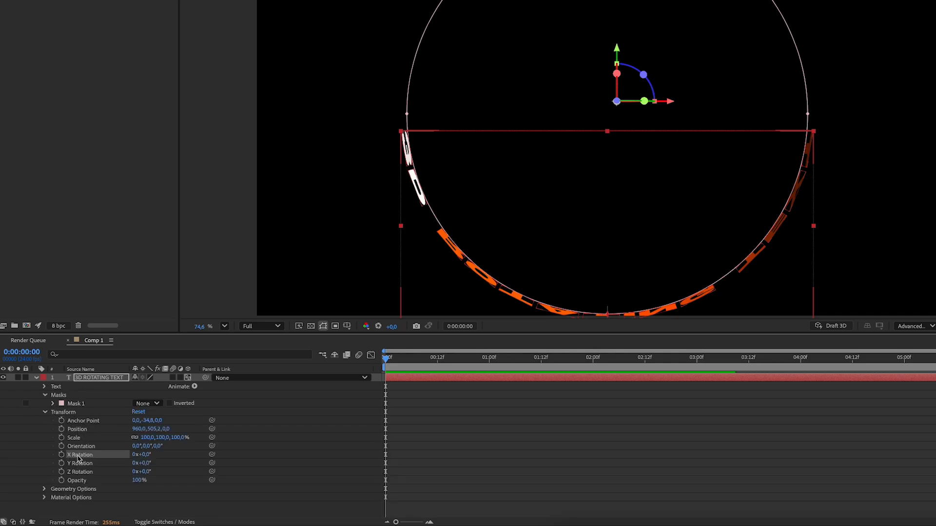
click(146, 455)
text(-75)
key(Return)
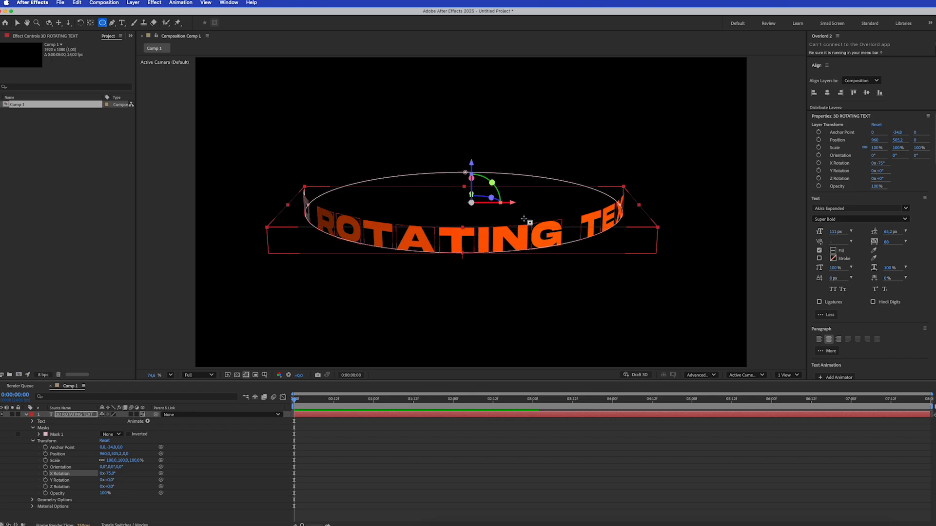
Paste a second "3D ROTATING TEXT" at the end of the text and separate the two phrases with a space
drag(295, 398, 508, 417)
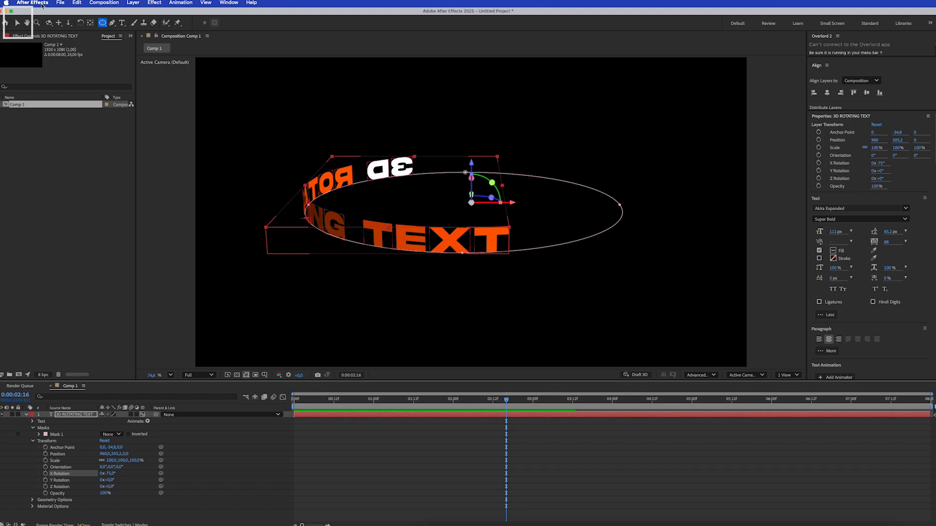
click(18, 23)
double_click(446, 232)
key(super+c)
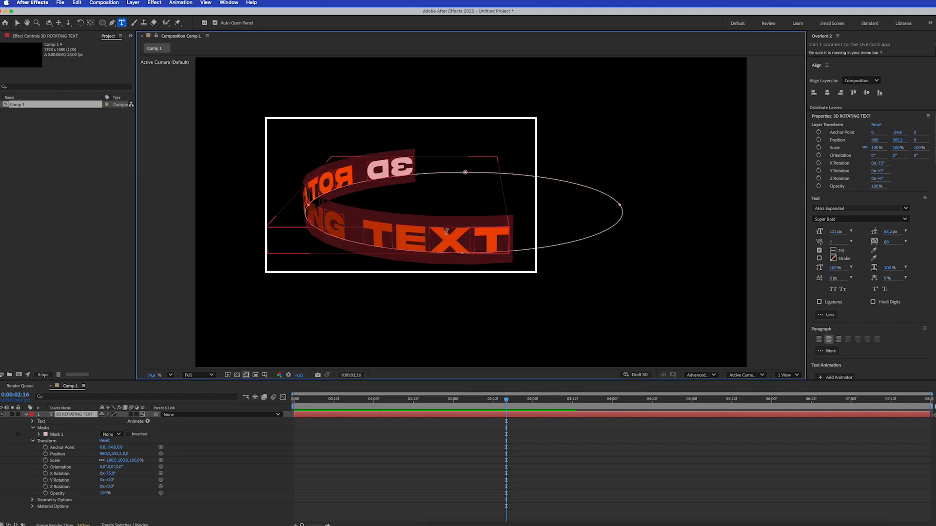
click(502, 238)
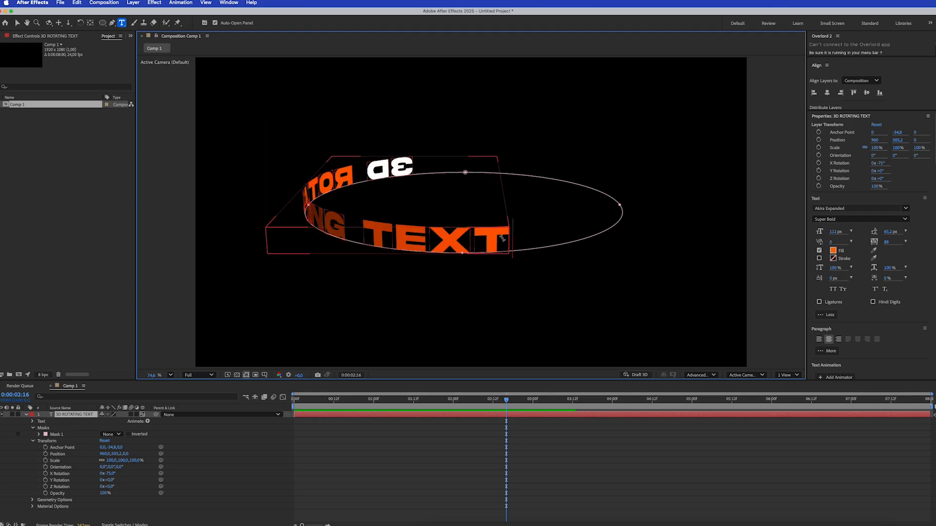
key(super+v)
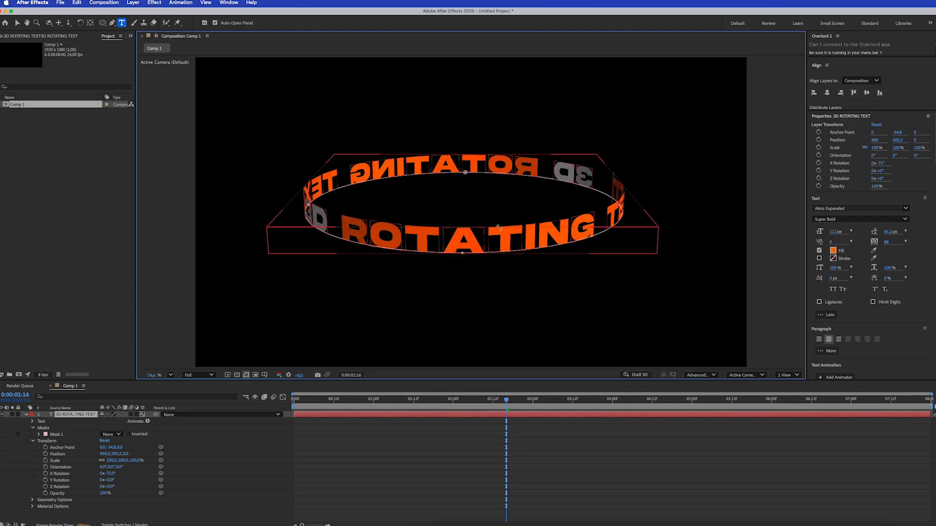
drag(508, 400, 341, 386)
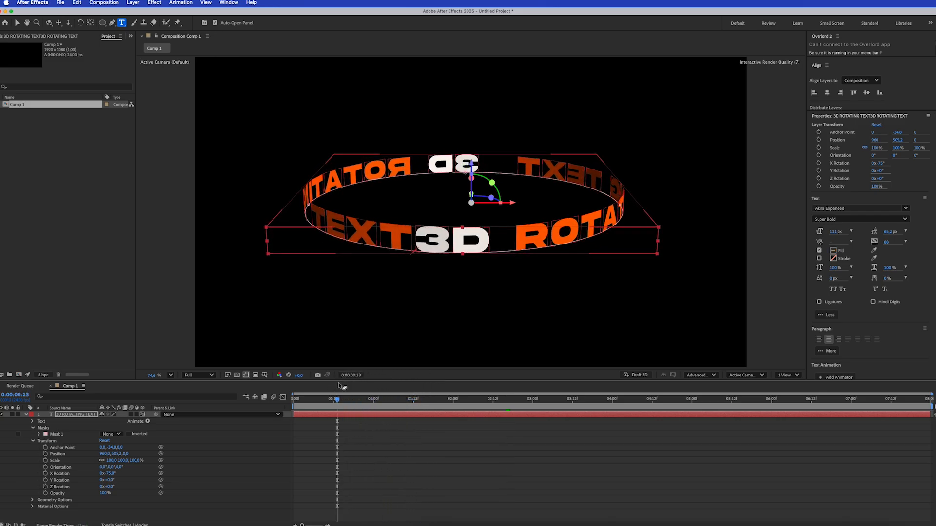
click(412, 236)
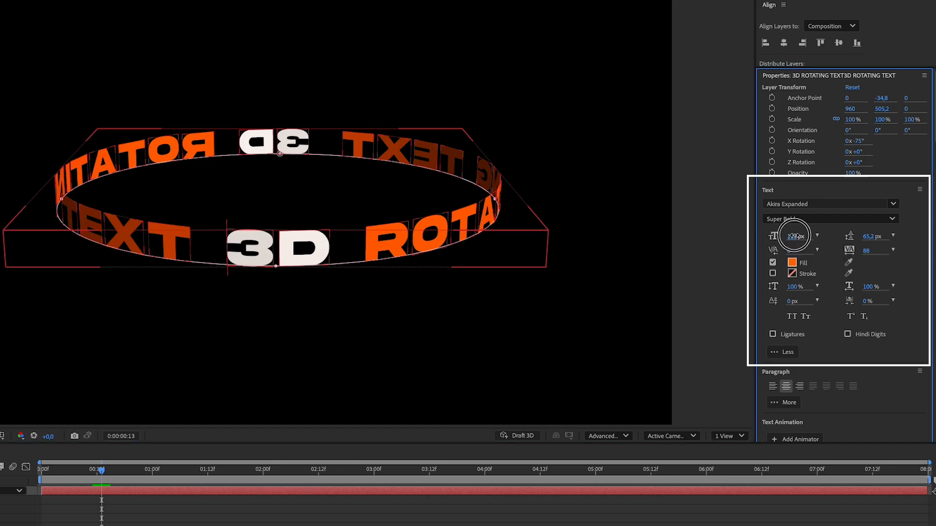
Try font sizes up to 116 px on the whole text and return it to 111 px
double_click(259, 249)
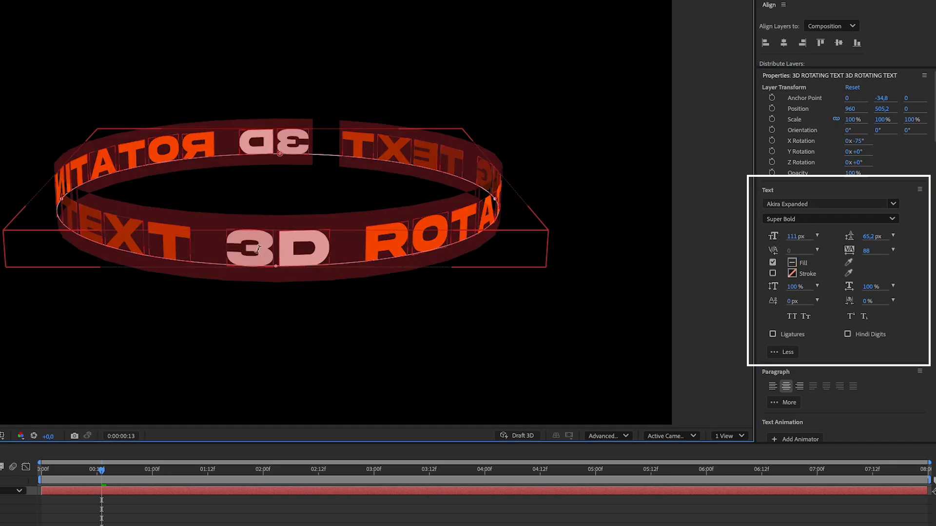
click(791, 237)
key(Up)
key(Up)
key(Up)
key(Up)
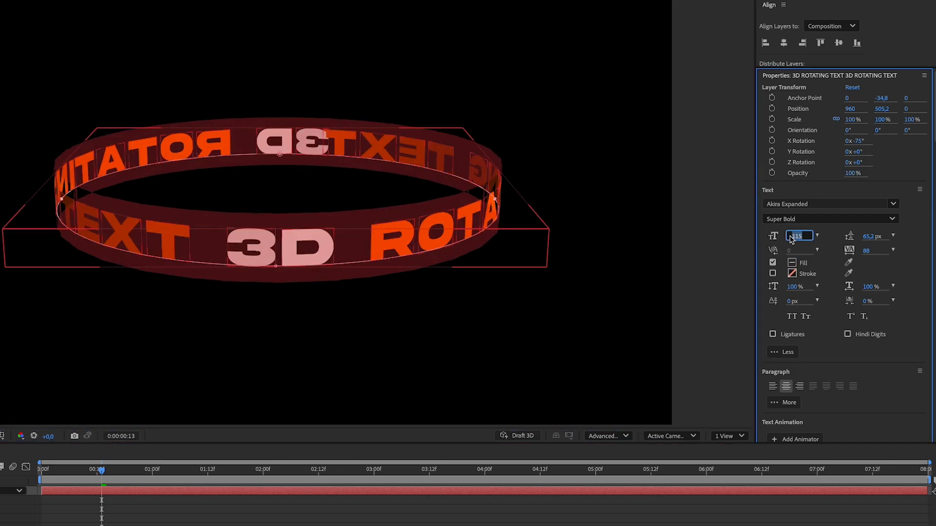
key(Up)
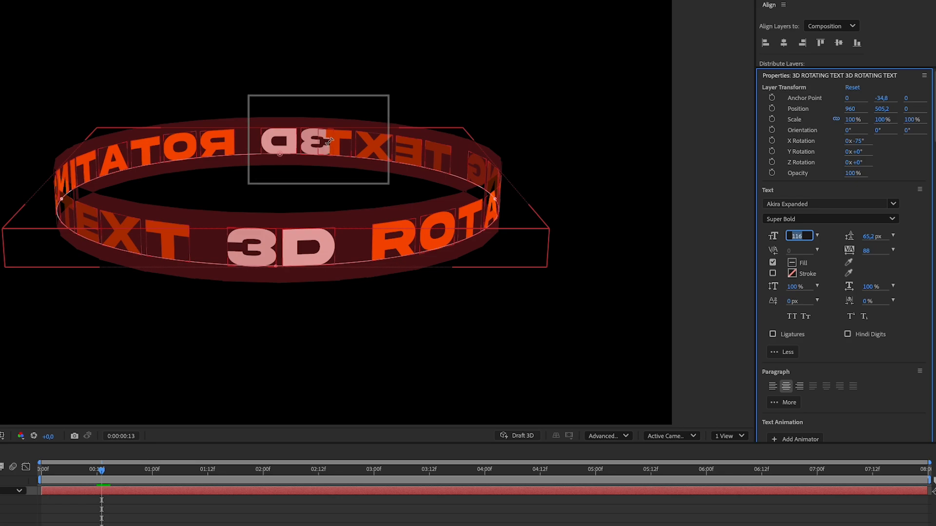
key(Down)
key(Down)
key(Down)
key(Down)
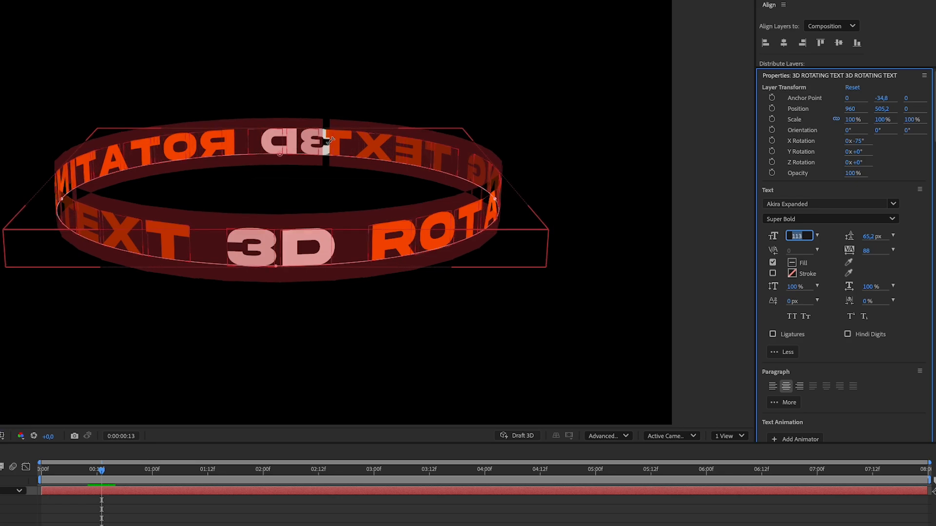
key(Down)
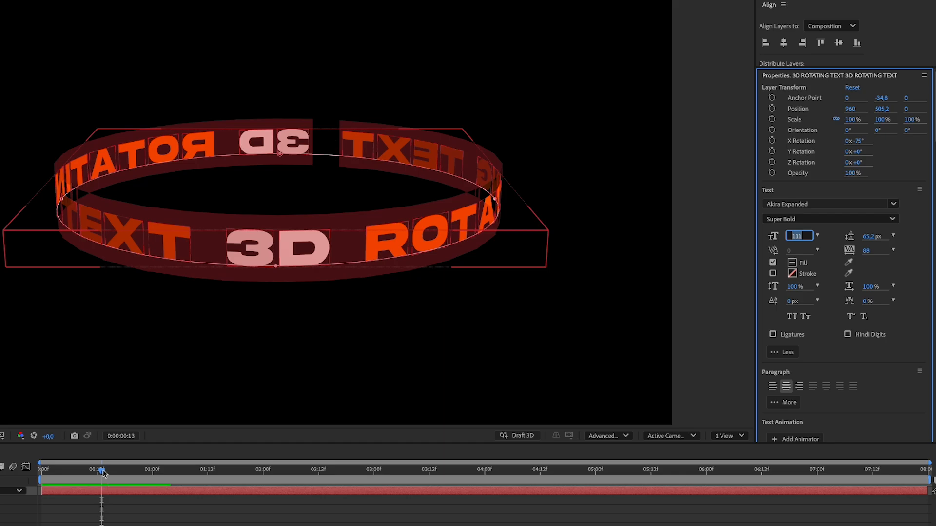
Preview the rotating text animation from the start of the timeline
drag(101, 471, 38, 475)
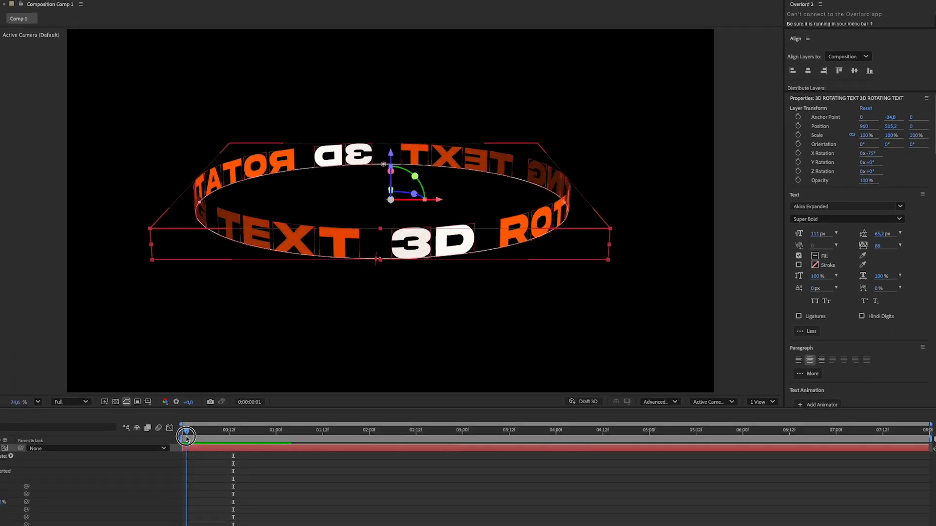
key(space)
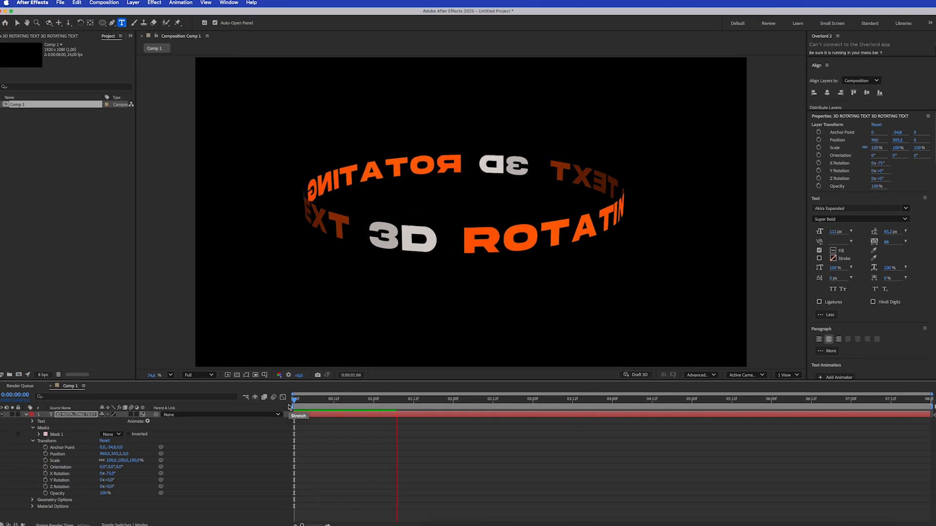
key(space)
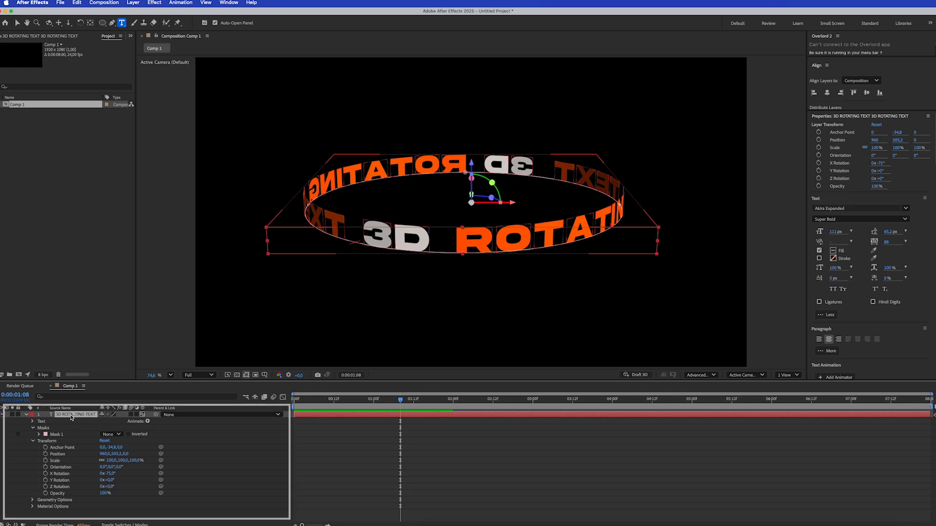
Duplicate the text layer and move the copy directly beneath the original ring, to about Y 591, Z 23
key(super+d)
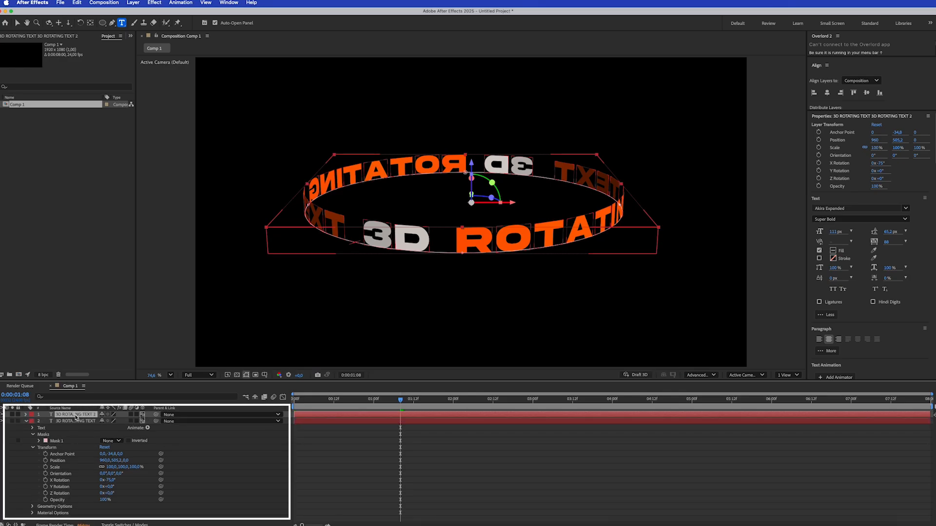
click(27, 422)
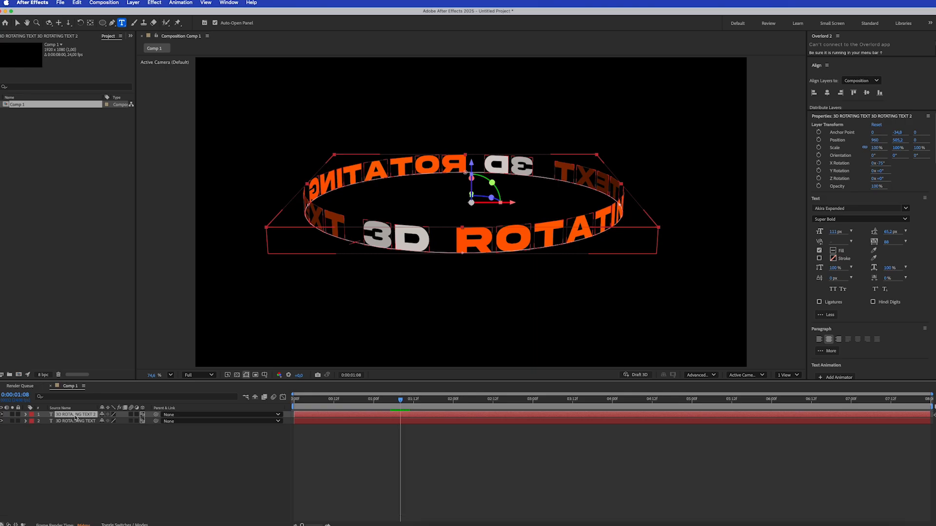
click(17, 23)
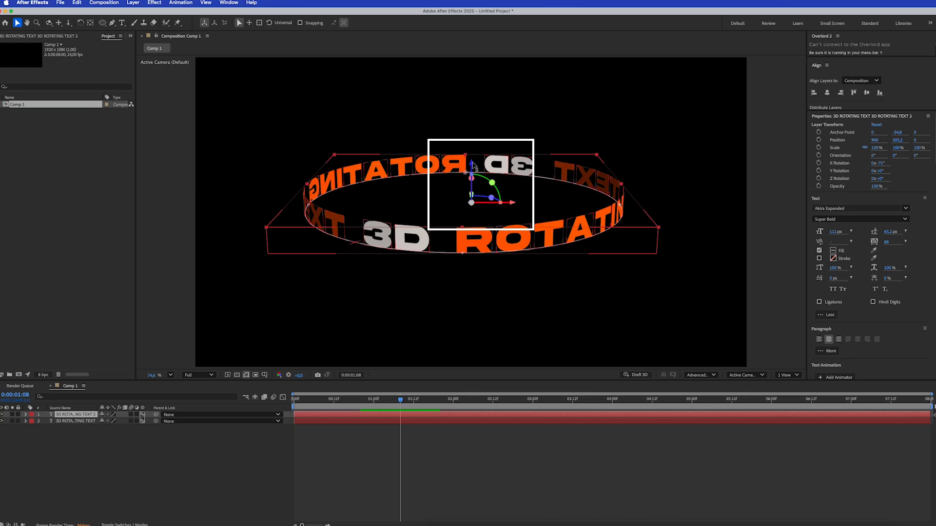
drag(473, 165, 484, 191)
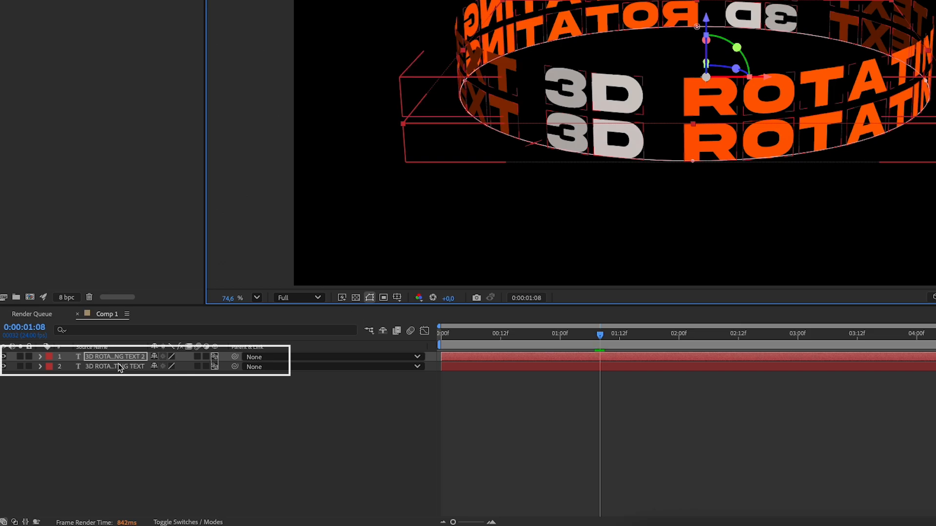
Set the opacity of the duplicated text layer to 40%
click(93, 360)
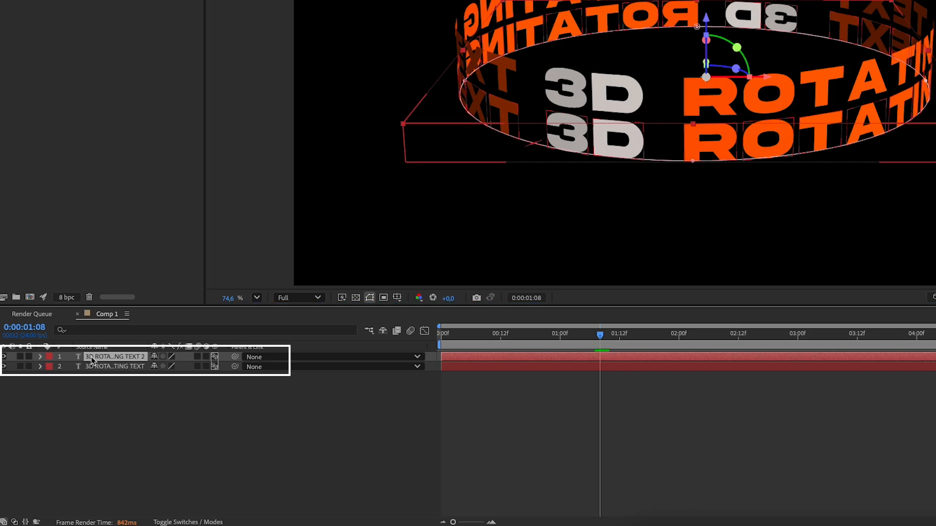
key(t)
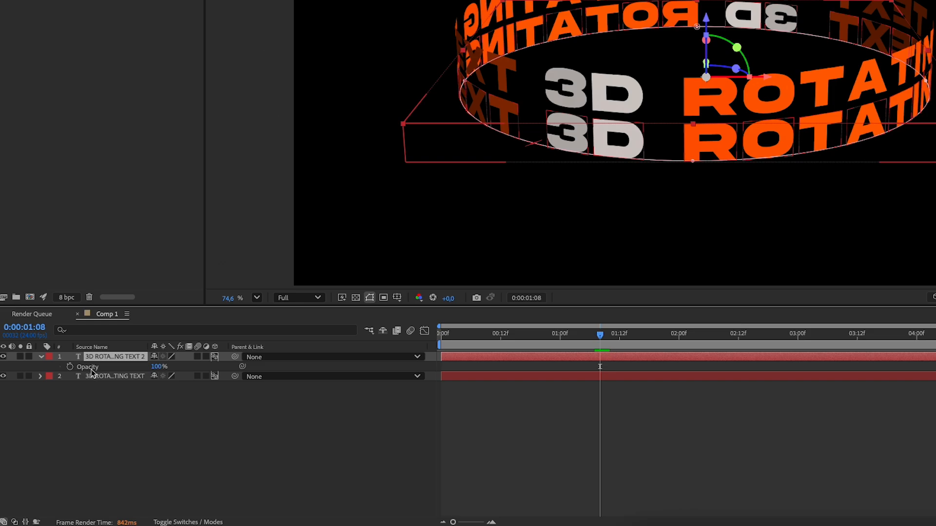
click(158, 368)
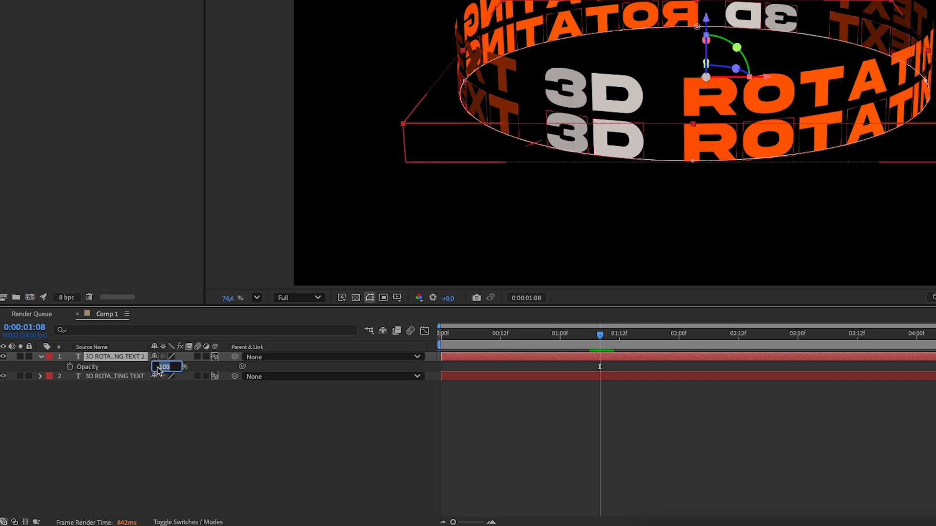
text(40)
key(Return)
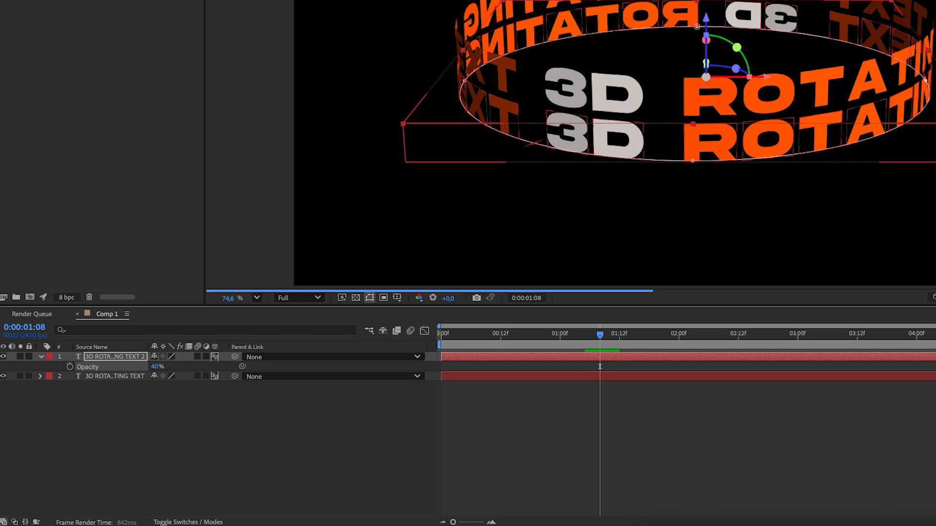
Duplicate the 40% opacity text layer and move the new copy beneath it, to about Y 677, Z 46
click(118, 358)
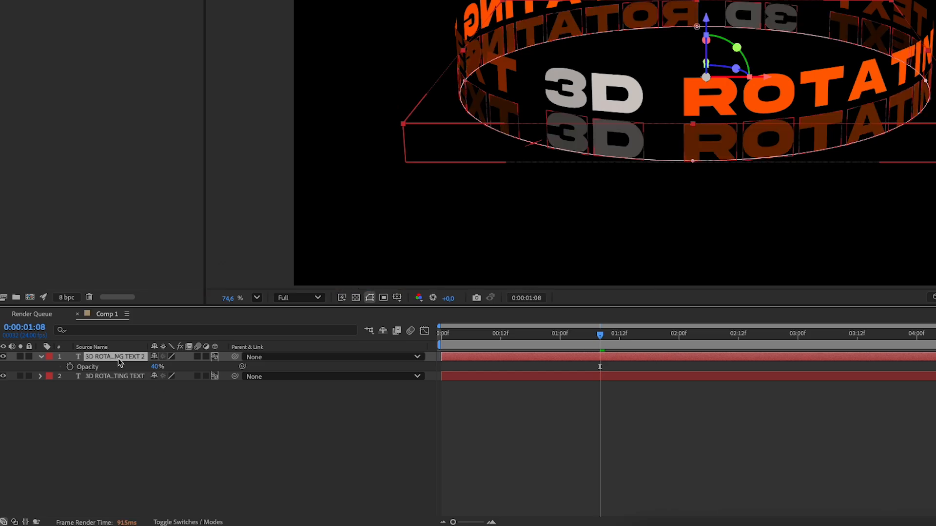
key(ctrl+d)
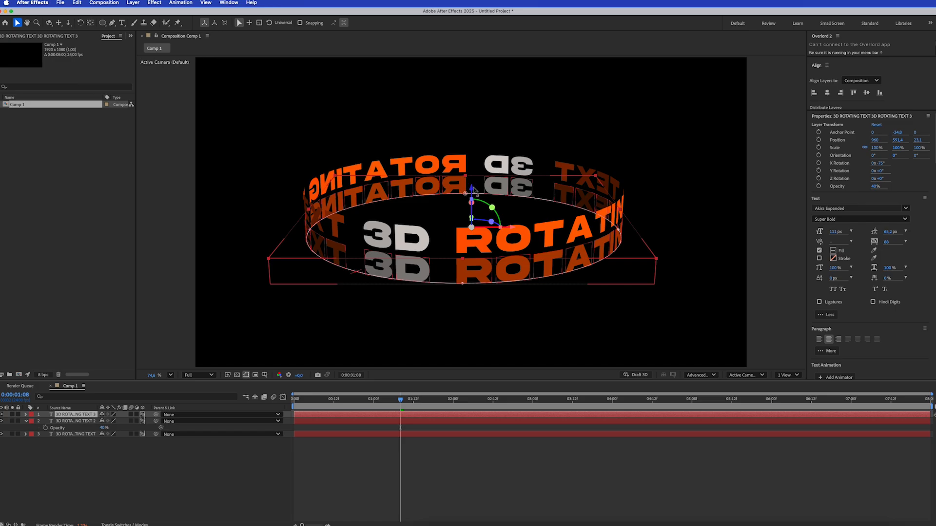
drag(476, 194, 487, 215)
Set the opacity of the lowest text ring to 10%
click(84, 415)
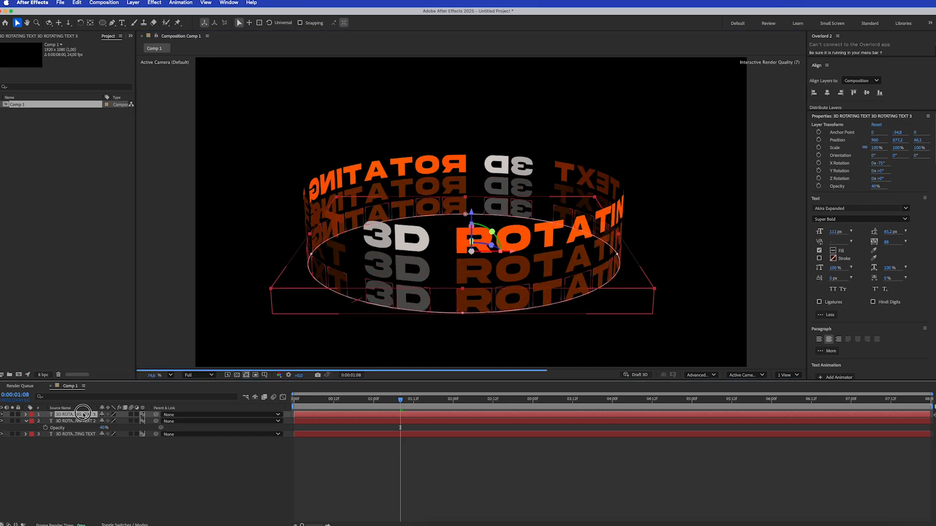
key(t)
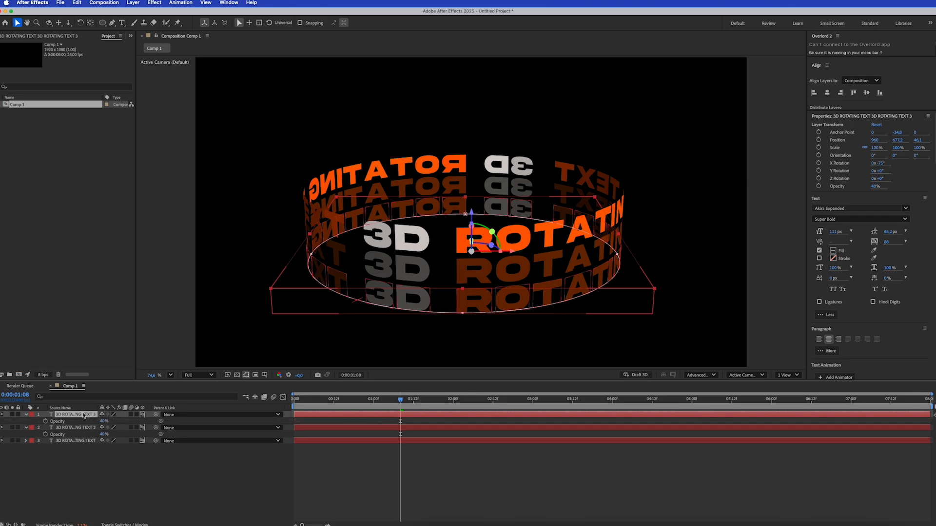
click(104, 421)
text(10)
key(Return)
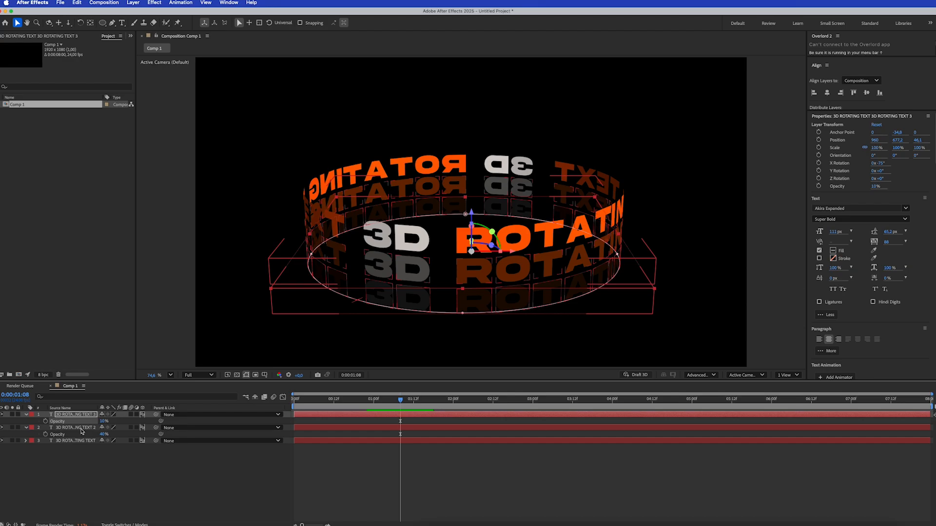
Scale the middle text ring down uniformly to about 93%
click(82, 429)
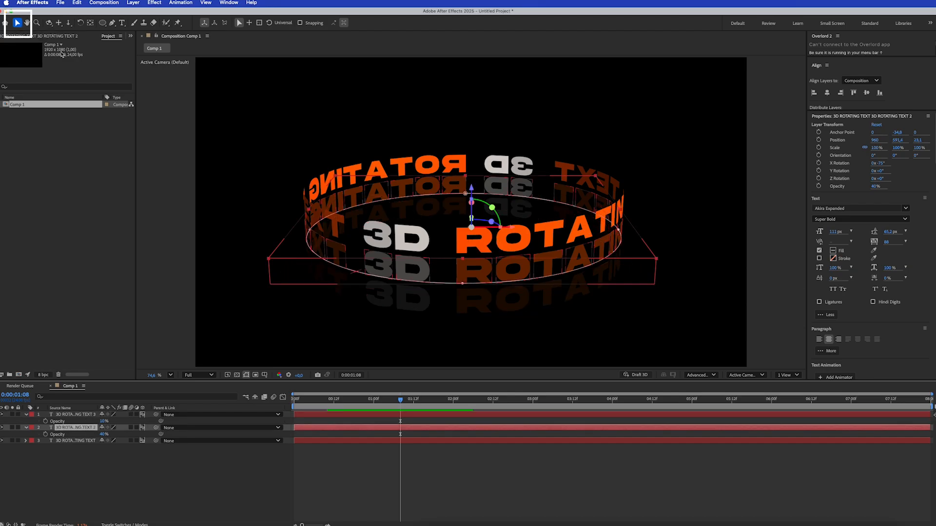
click(655, 259)
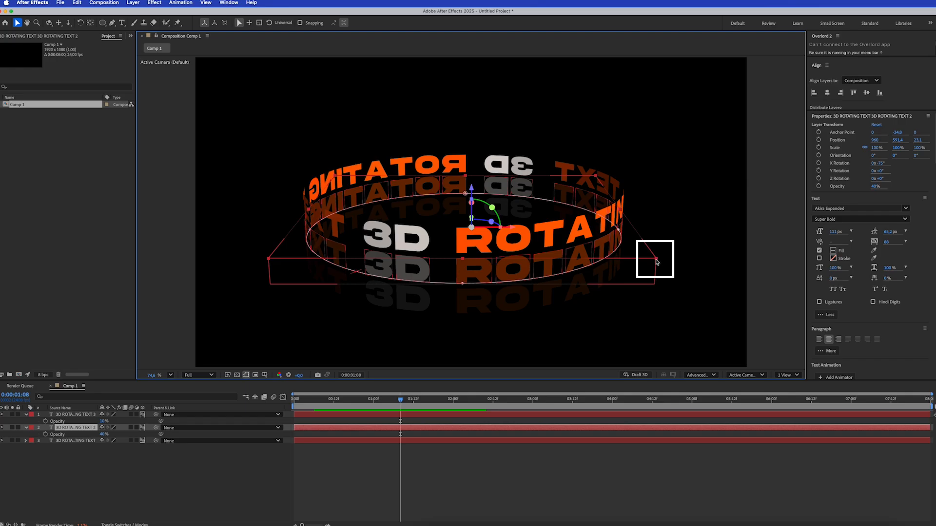
drag(657, 261, 638, 252)
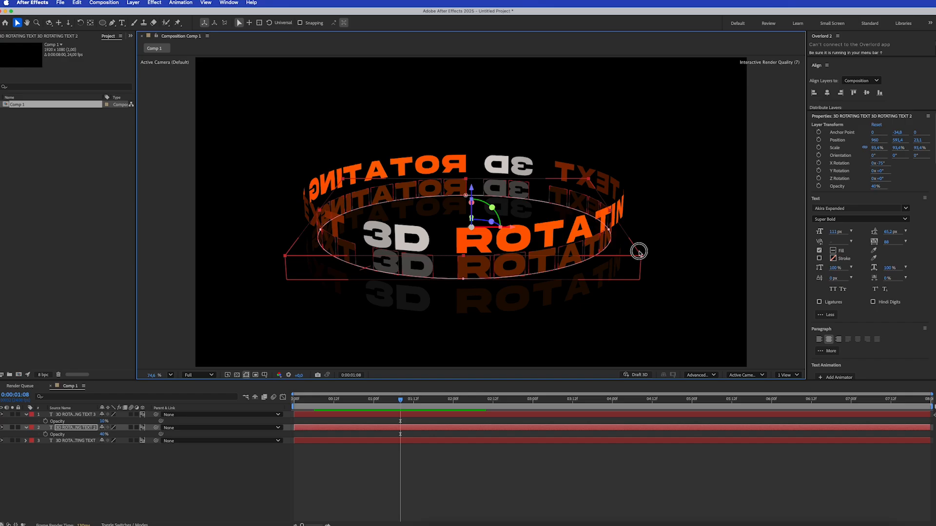
drag(639, 251, 639, 253)
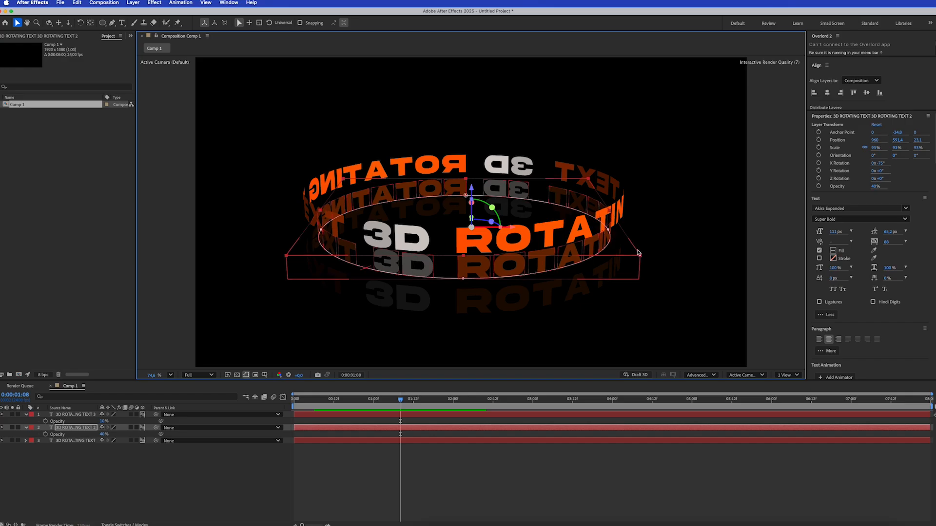
Scale the lowest text ring down uniformly to about 86.5%
click(85, 414)
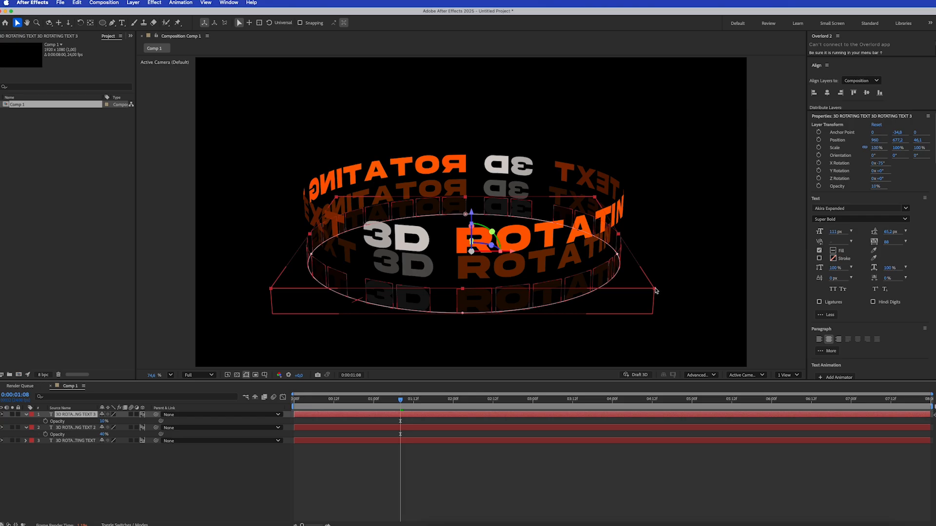
drag(655, 291, 622, 274)
click(411, 467)
Turn on Draft 3D for the composition and preview the rotating rings from the start
drag(307, 401, 271, 401)
key(space)
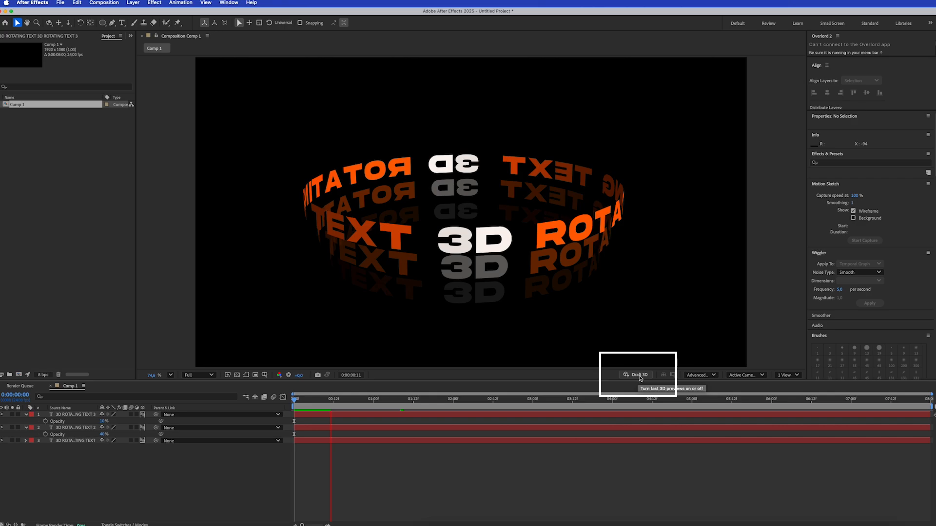
click(639, 375)
click(300, 403)
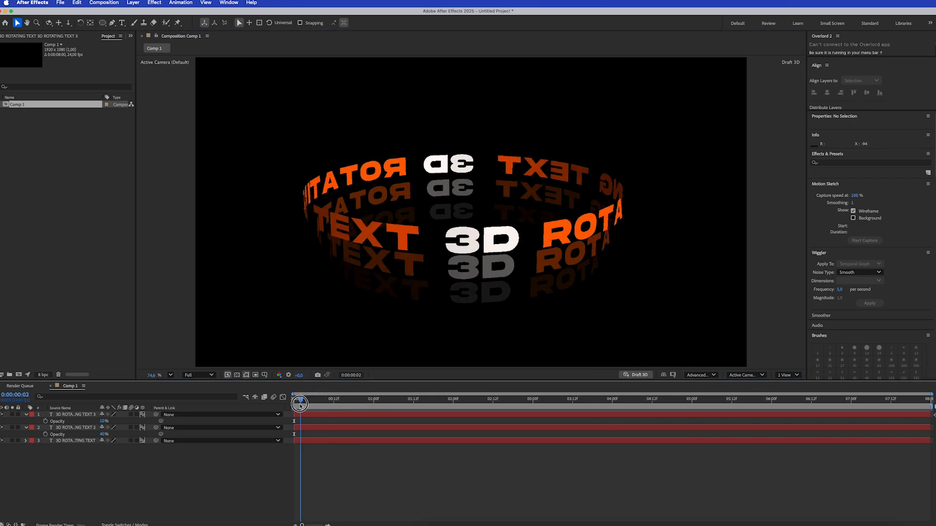
drag(300, 404, 296, 404)
click(380, 419)
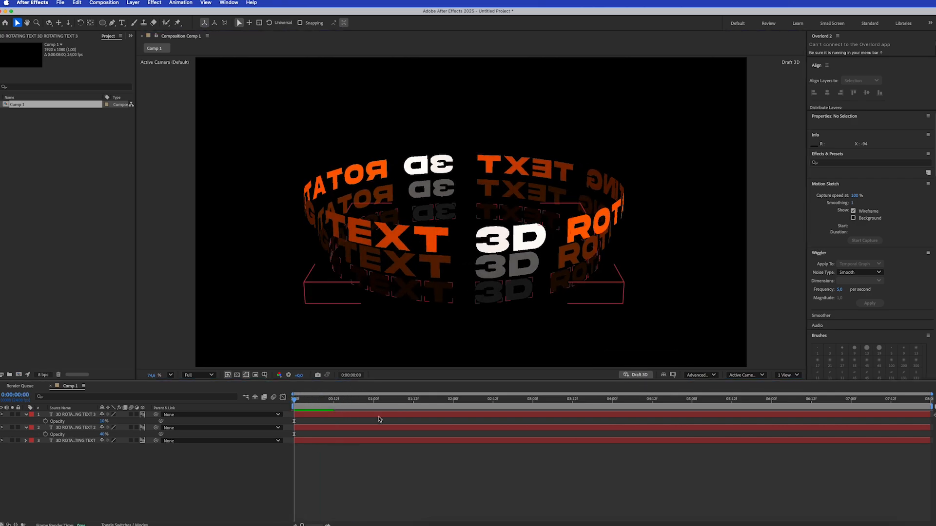
key(space)
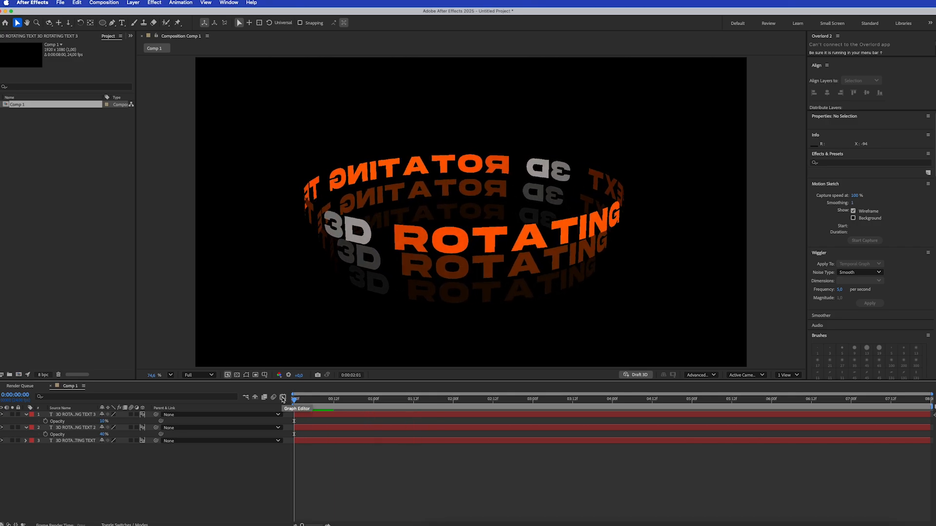
key(space)
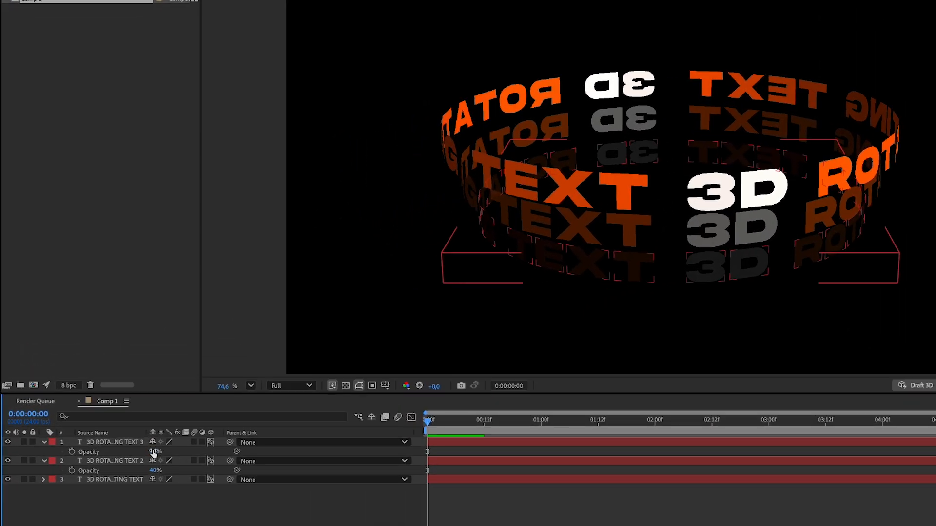
Add Position keyframes to all three text layers at 0:00:01:00
click(87, 416)
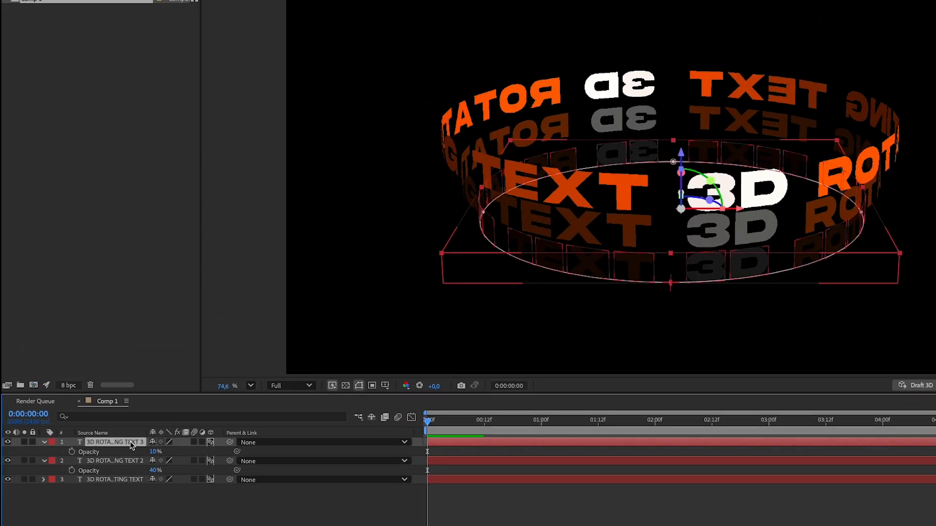
shift+click(119, 480)
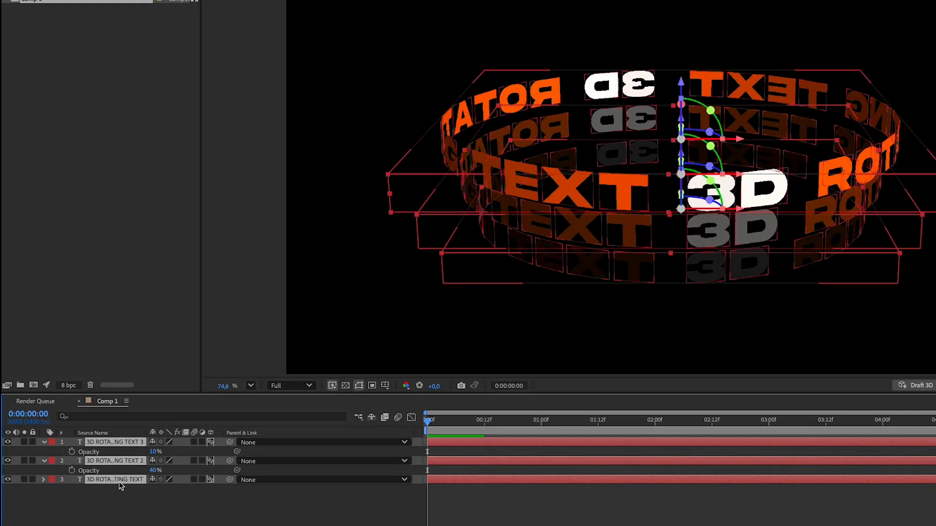
key(p)
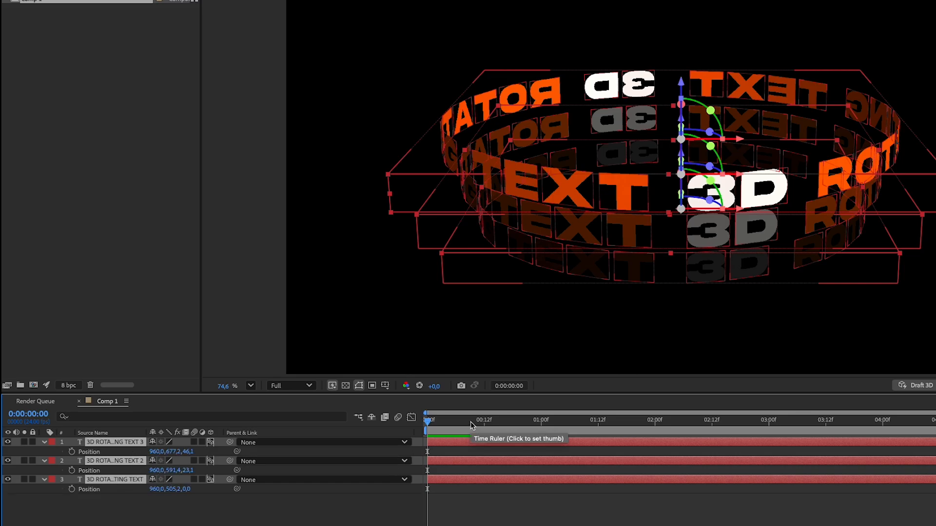
drag(467, 423, 541, 429)
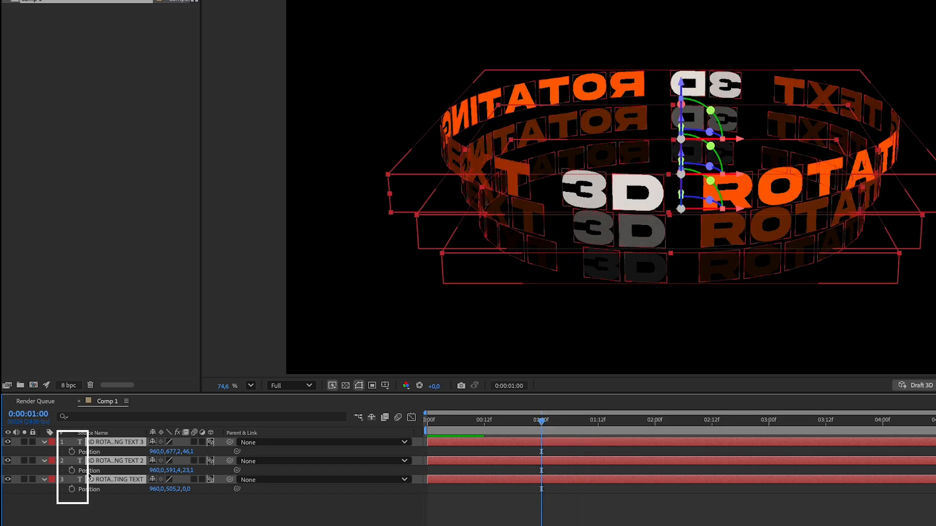
key(ctrl+a)
click(71, 451)
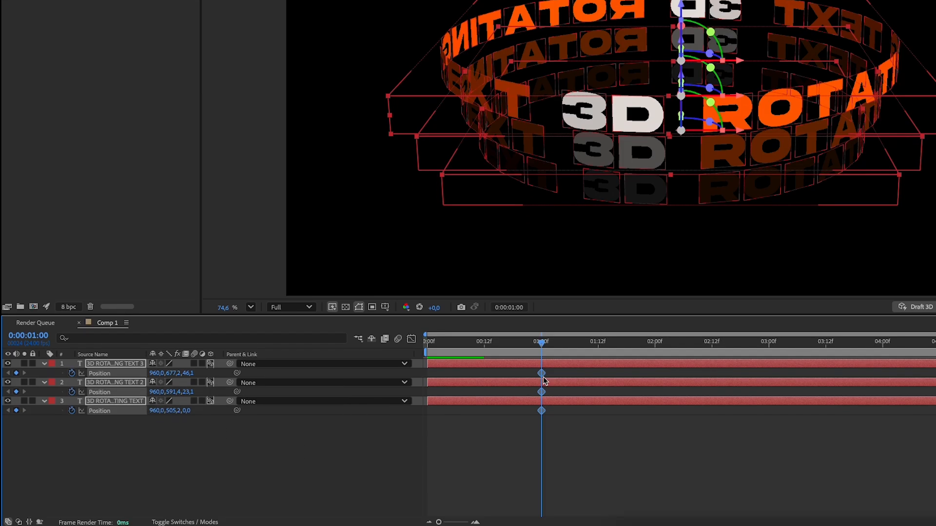
Apply Easy Ease to the three Position keyframes at one second
right_click(541, 453)
mouse_move(641, 520)
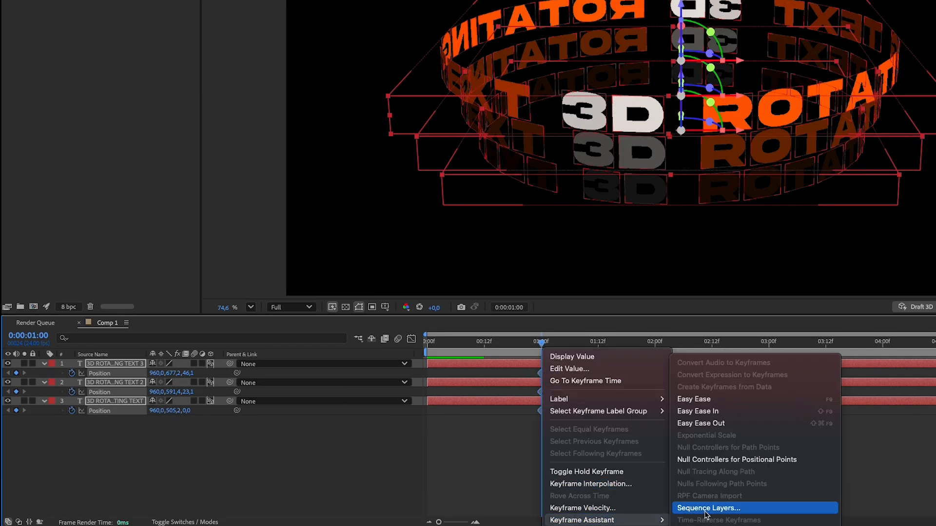
click(733, 401)
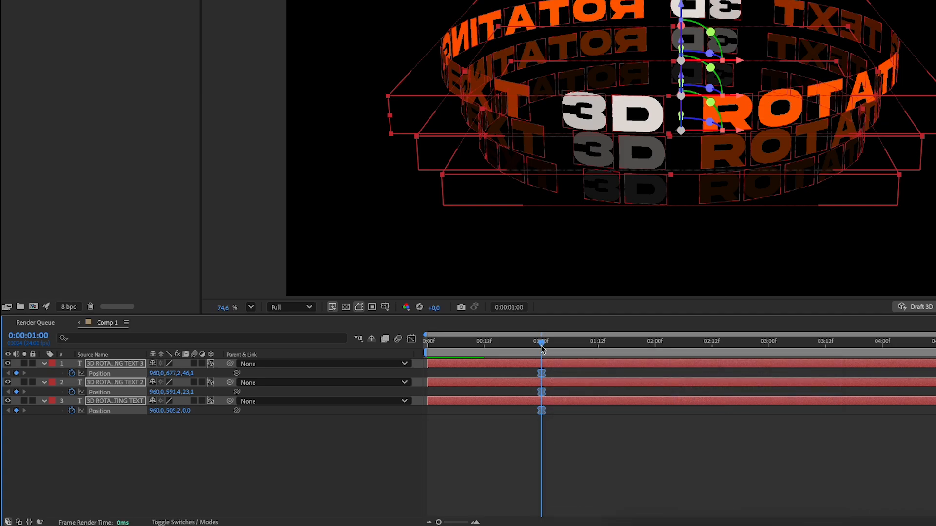
At frame 0, move all three rings down out of the frame, to about Y 1624, 1538 and 1452, and preview the entrance
drag(541, 341, 408, 347)
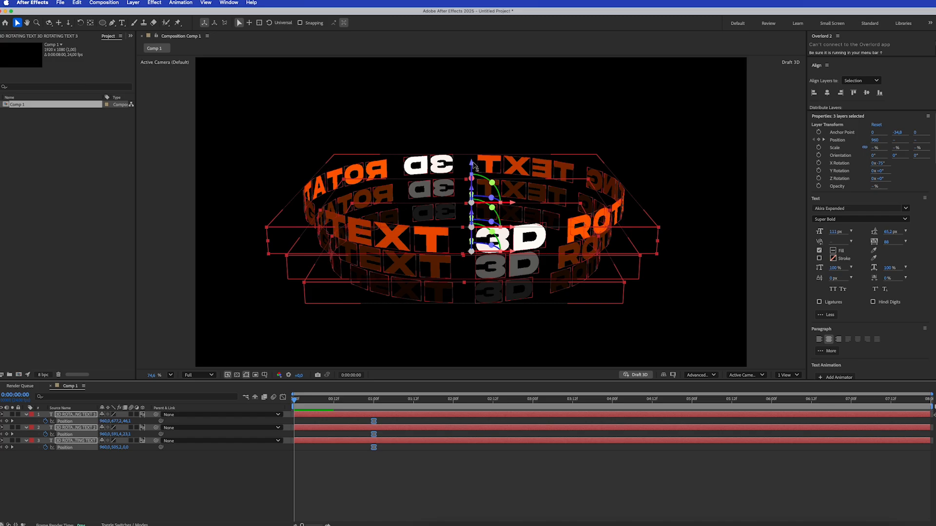
drag(472, 163, 483, 417)
click(303, 400)
key(space)
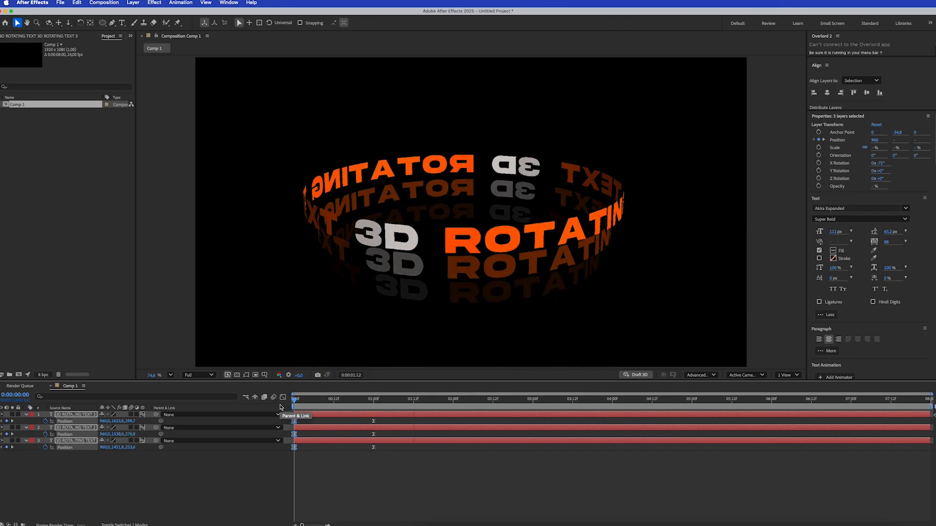
click(301, 398)
drag(302, 398, 266, 398)
key(space)
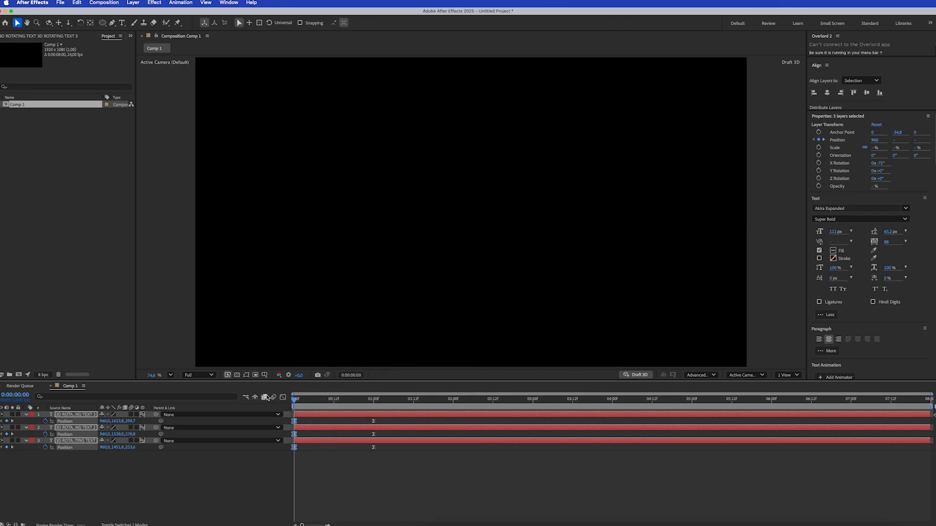
key(space)
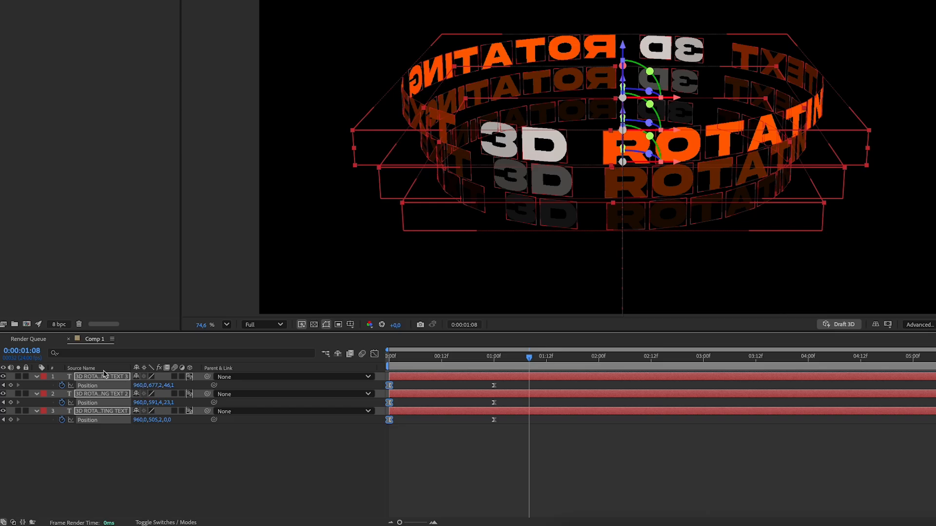
Add Scale keyframes to all three text layers at 0:00:01:00 and apply Easy Ease to them
click(104, 378)
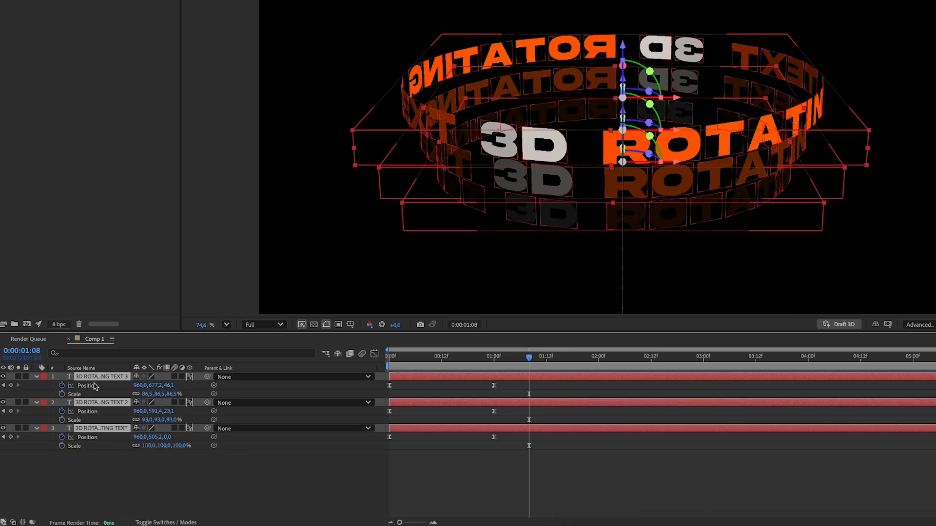
click(495, 357)
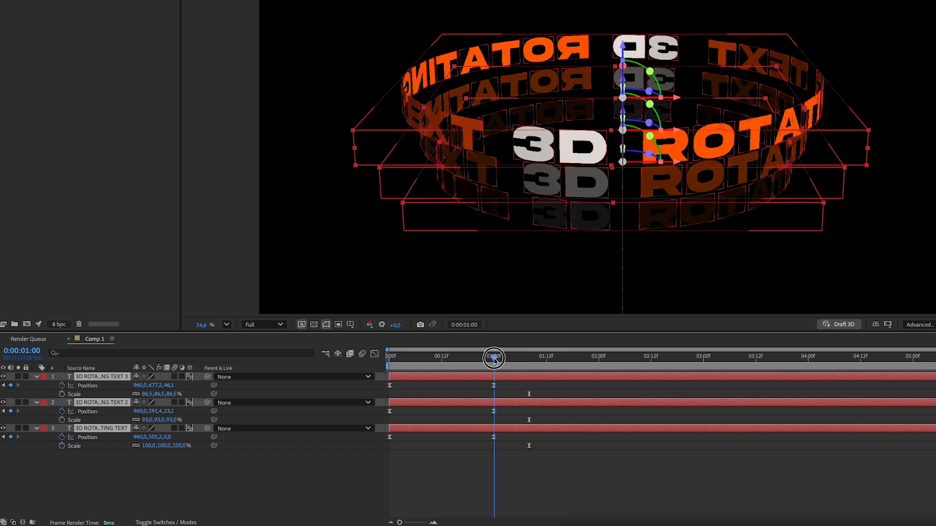
click(62, 394)
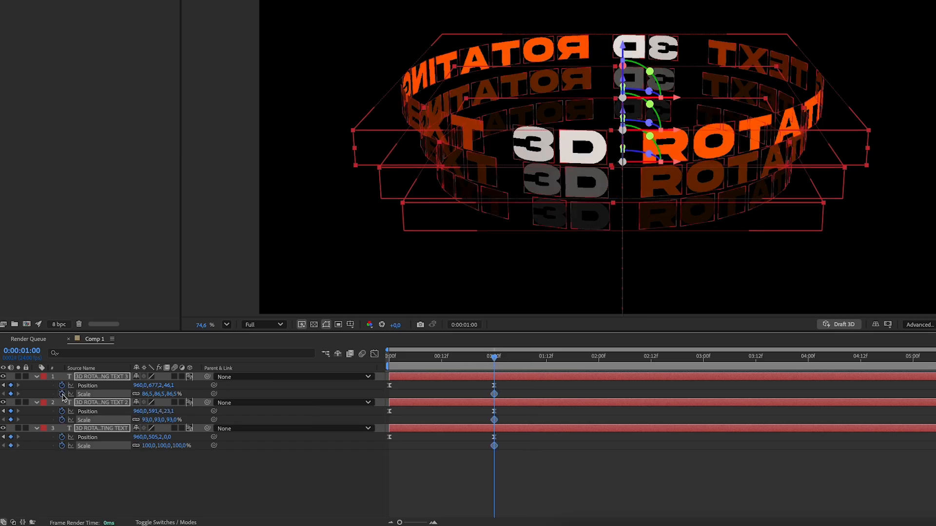
right_click(495, 394)
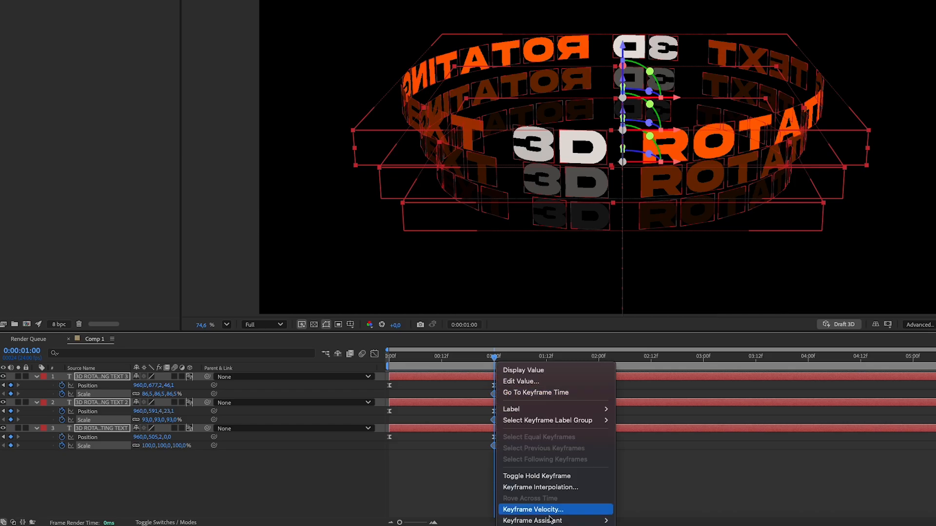
mouse_move(575, 520)
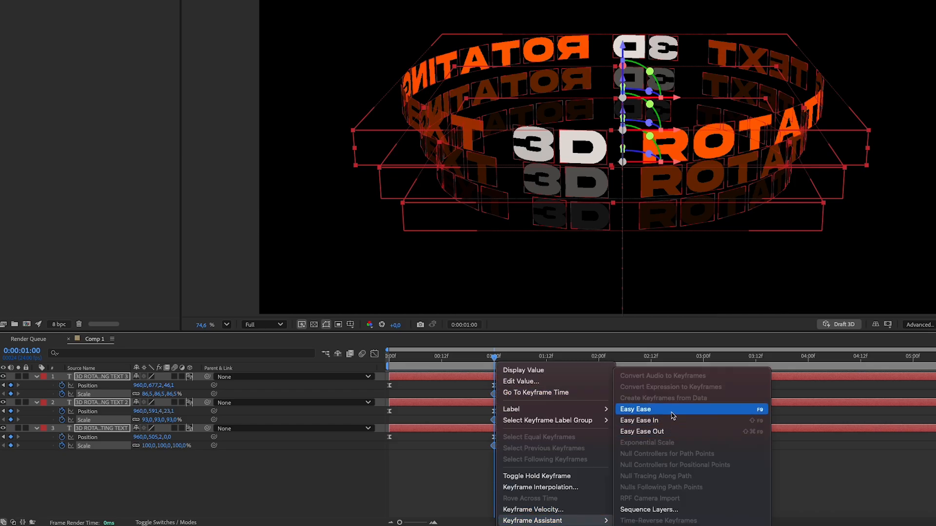
click(731, 415)
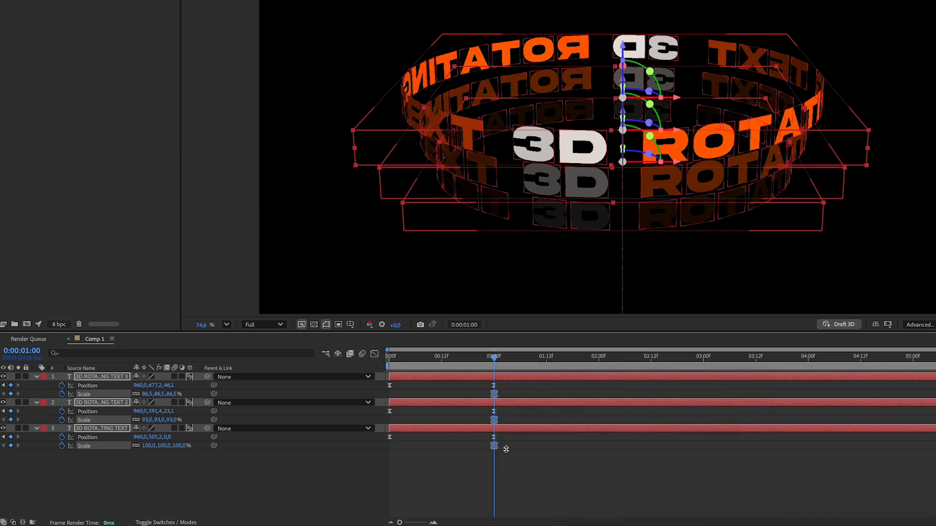
At frame 0, scale the three layers down together to 50.5%, 57% and 64%, and preview the growing entrance
drag(408, 358, 382, 357)
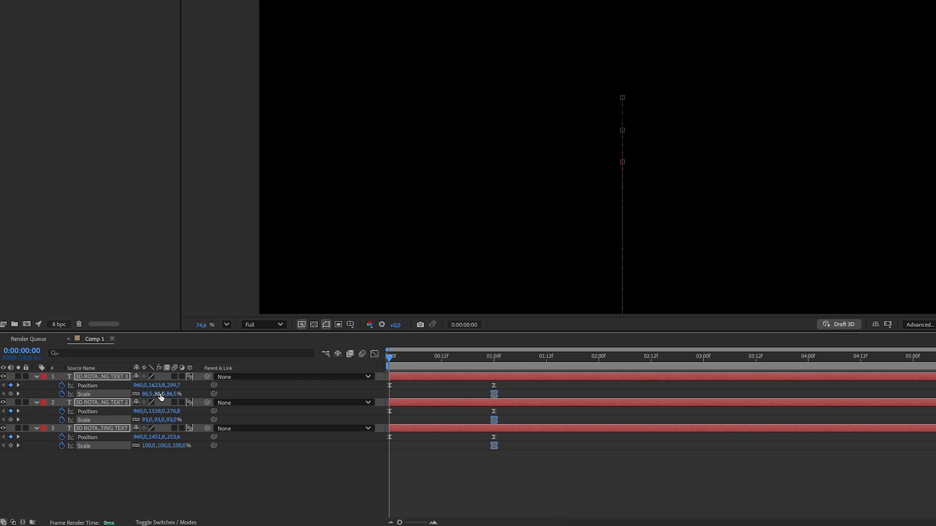
drag(172, 396, 162, 394)
mouse_move(391, 361)
mouse_down()
mouse_move(487, 371)
mouse_move(385, 374)
mouse_up()
drag(160, 397, 148, 395)
key(space)
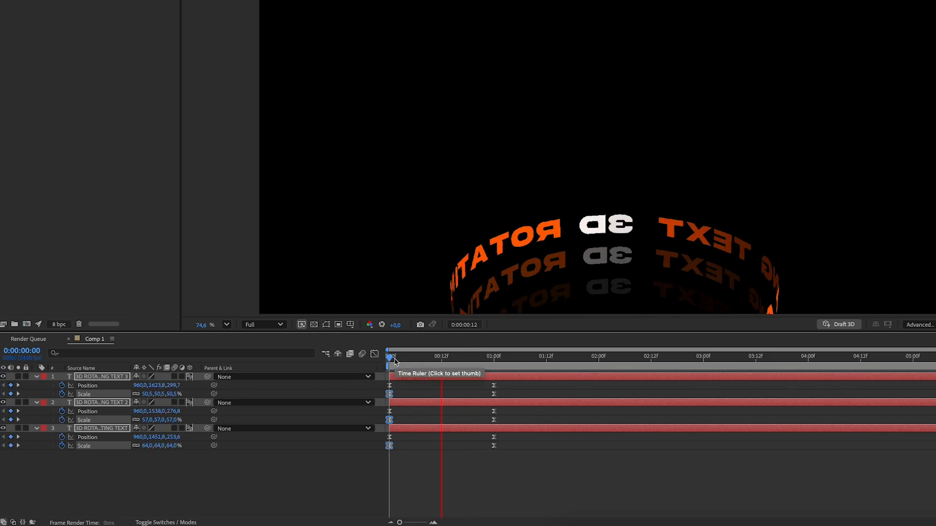
key(space)
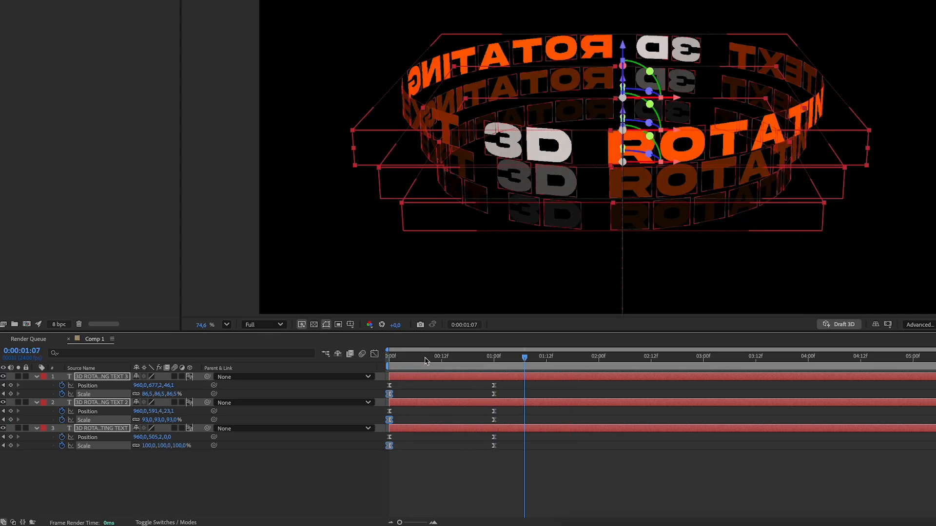
click(381, 362)
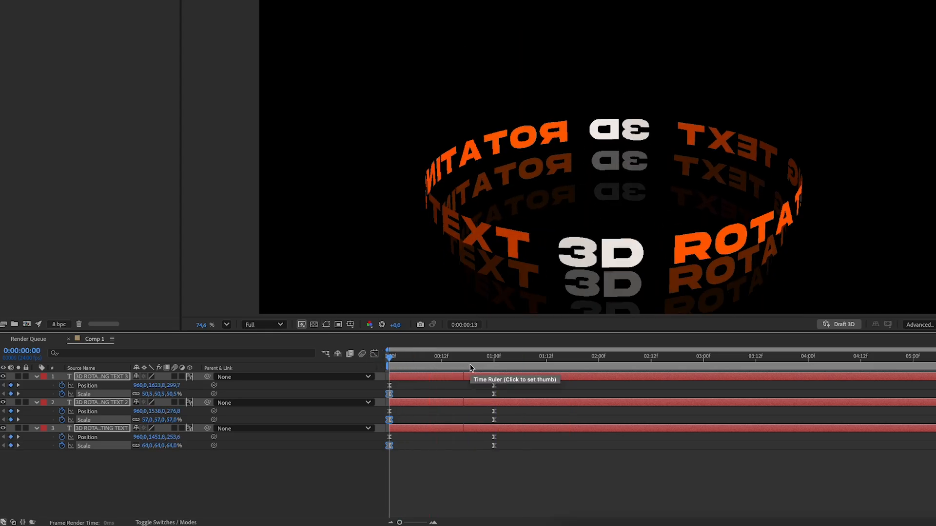
drag(516, 358, 452, 371)
key(space)
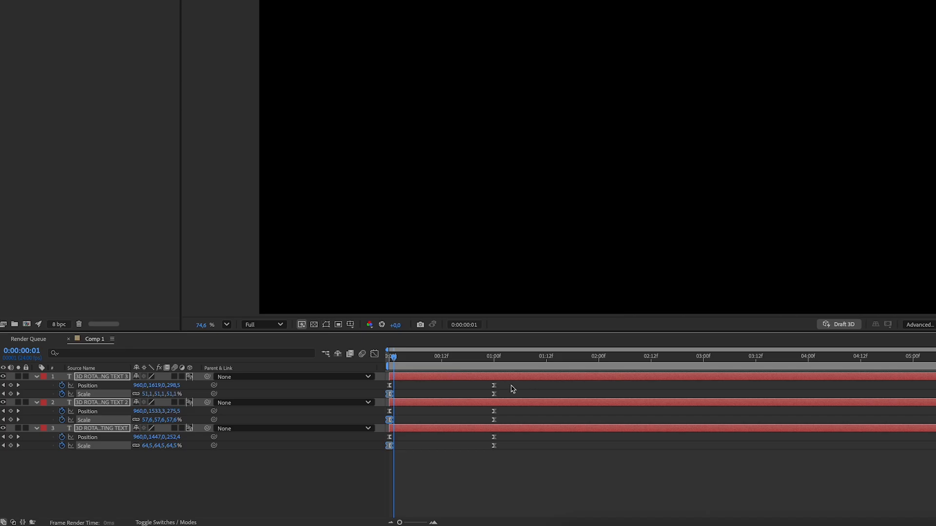
Select all Position and Scale keyframes of the three layers and show their speed curves enlarged in the Graph Editor
drag(511, 385, 396, 445)
key(space)
drag(514, 373, 354, 469)
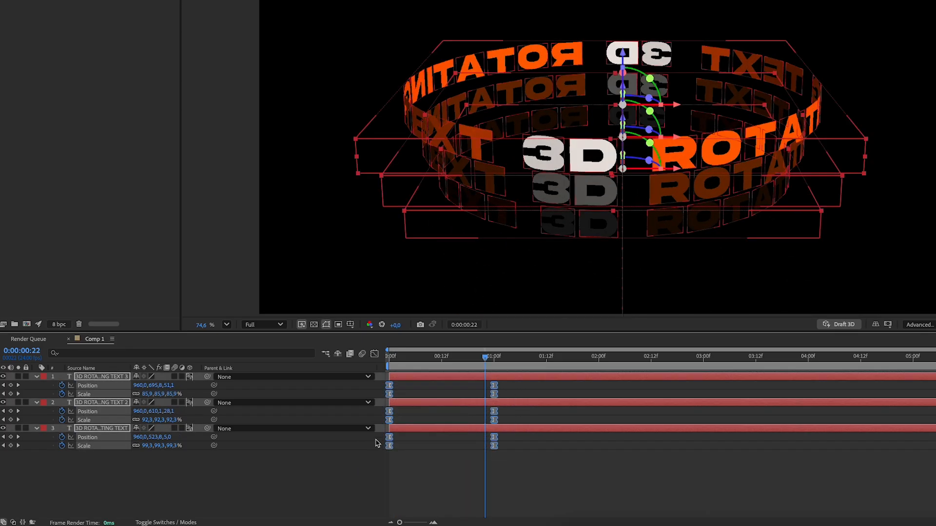
click(375, 357)
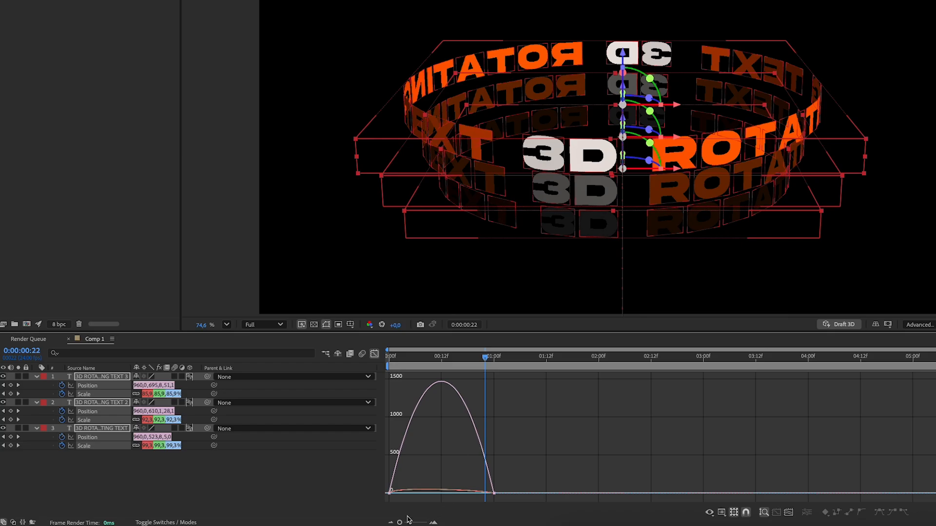
drag(399, 522, 419, 523)
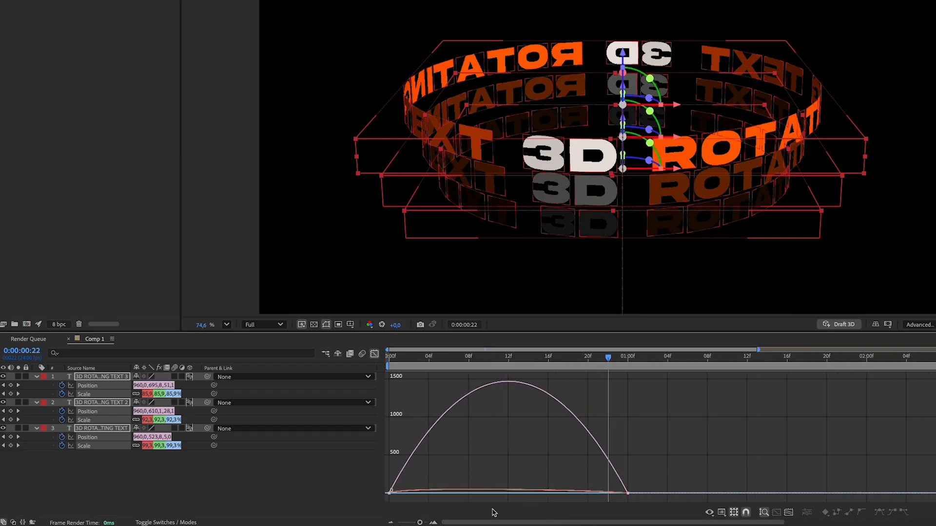
Pull the start and end easing handles toward the middle so the speed peaks sharply around frame 12, and preview it
drag(654, 475, 604, 463)
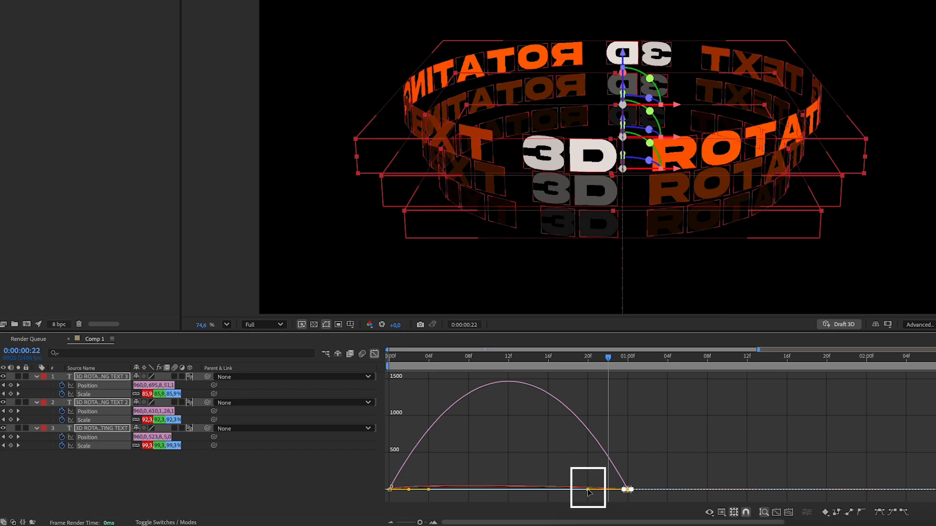
drag(588, 490, 501, 490)
drag(411, 479, 485, 490)
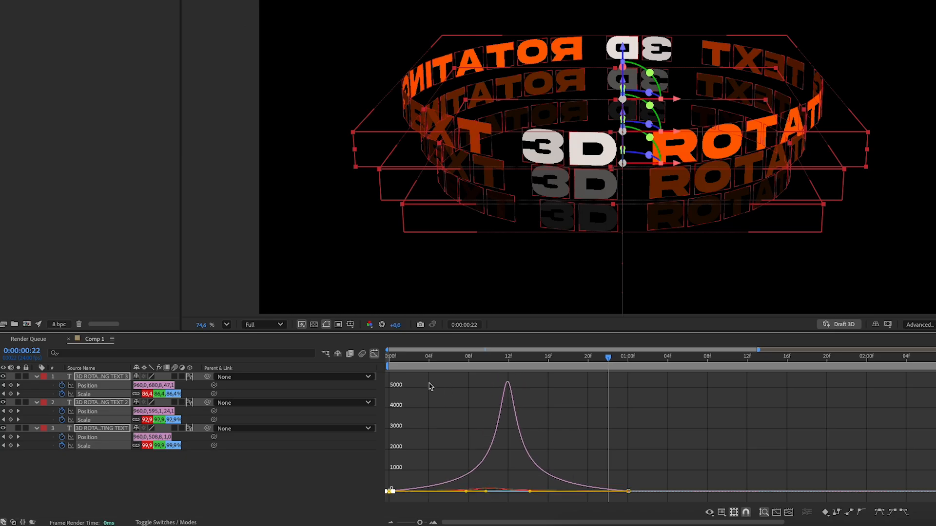
drag(402, 360, 390, 359)
key(space)
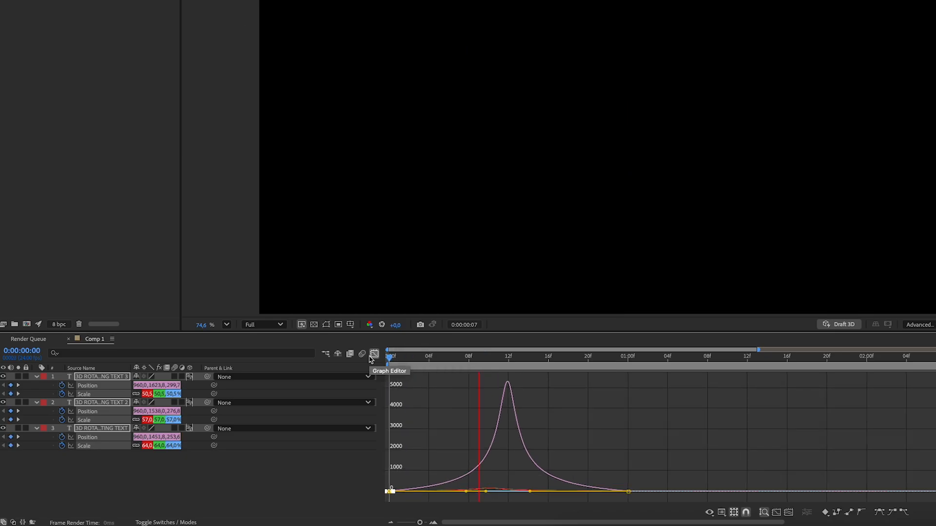
key(space)
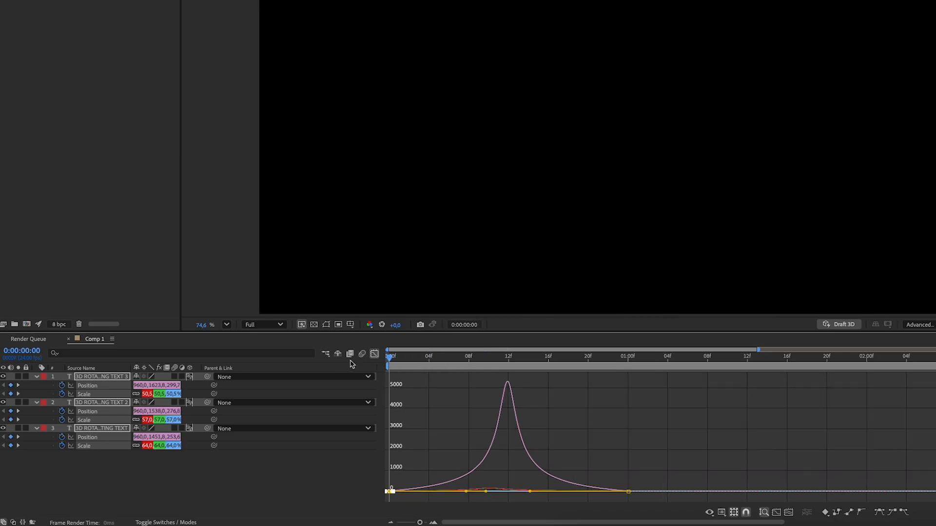
Leave the speed graph, delay the second text layer's Position and Scale keyframes by 3 frames and the third copy's by 6, and preview the stagger
key(space)
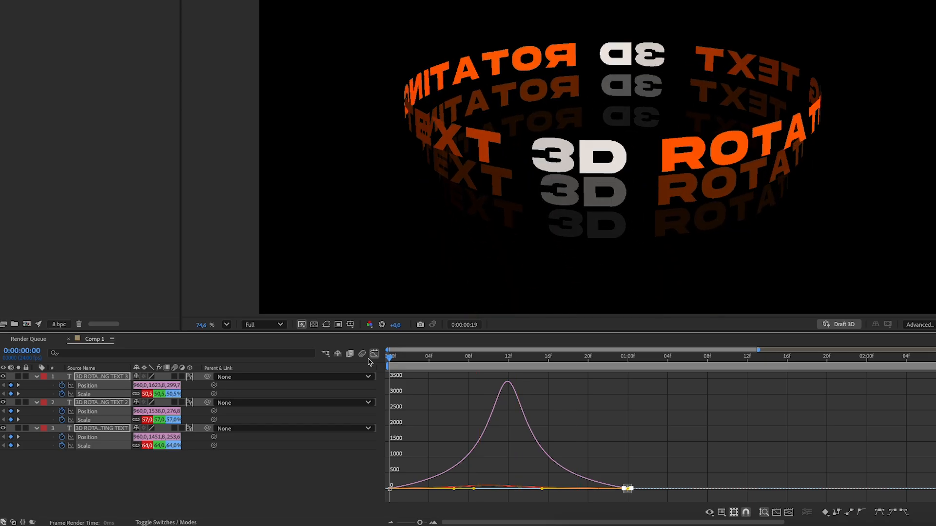
click(373, 355)
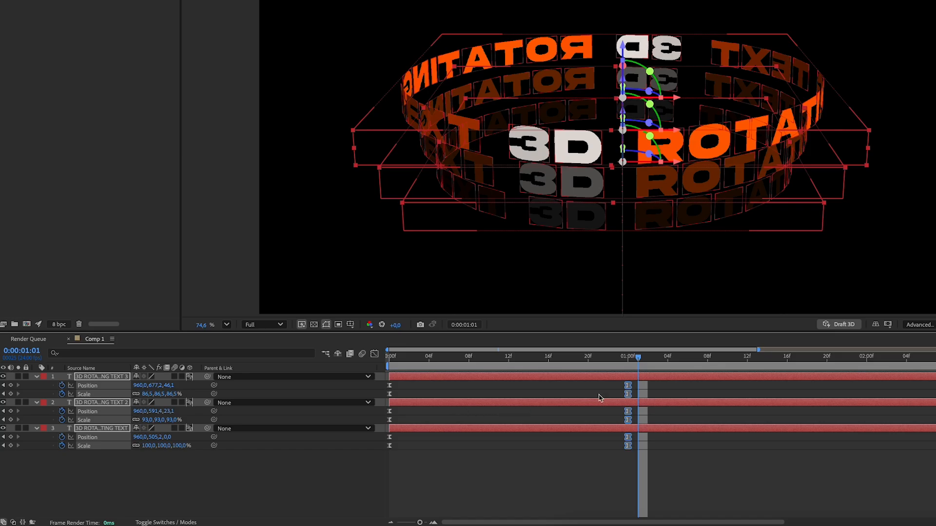
click(662, 385)
click(664, 403)
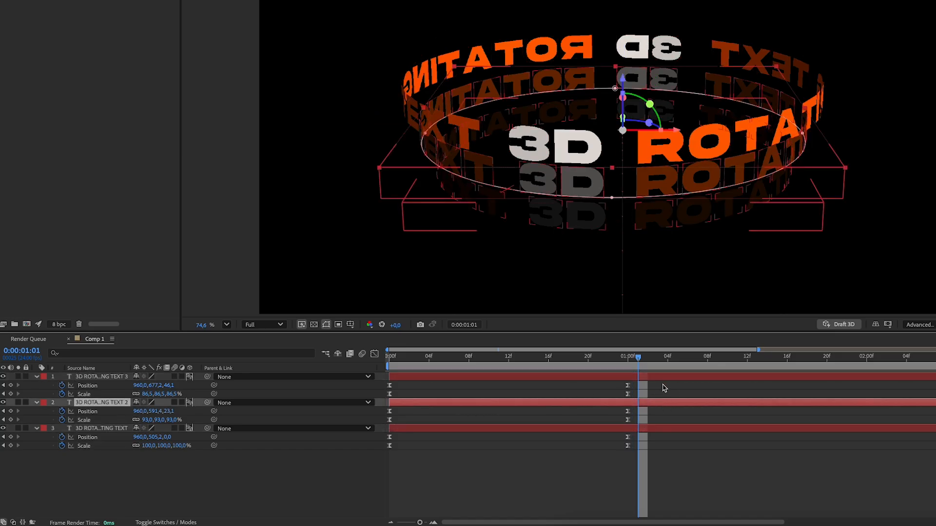
drag(663, 385, 685, 405)
drag(420, 397, 451, 396)
key(Home)
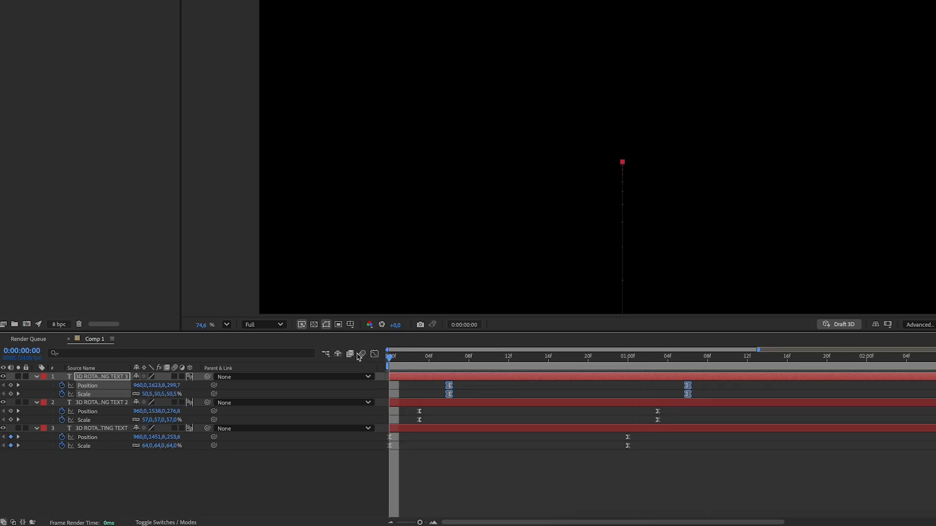
key(space)
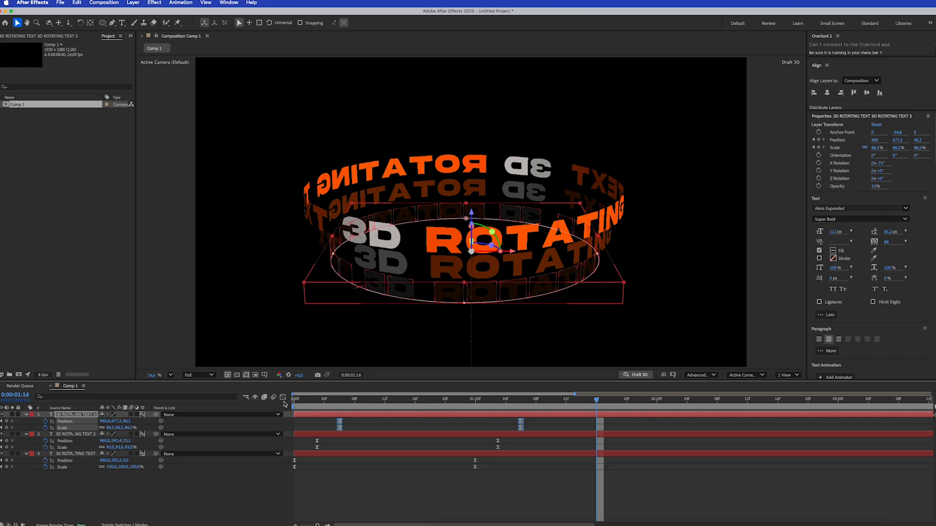
Add Comp 1 to the Render Queue and render it as the H.264 file Comp 1_1.mp4
click(112, 3)
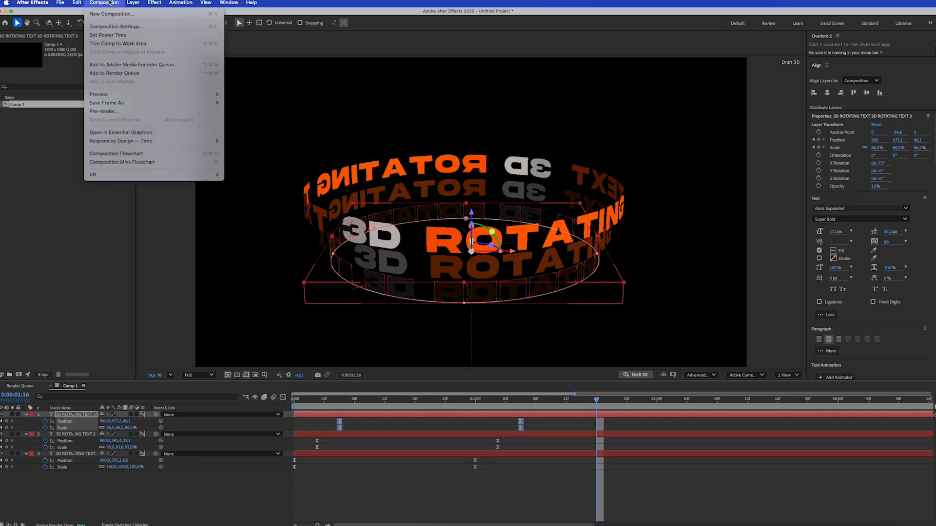
click(160, 73)
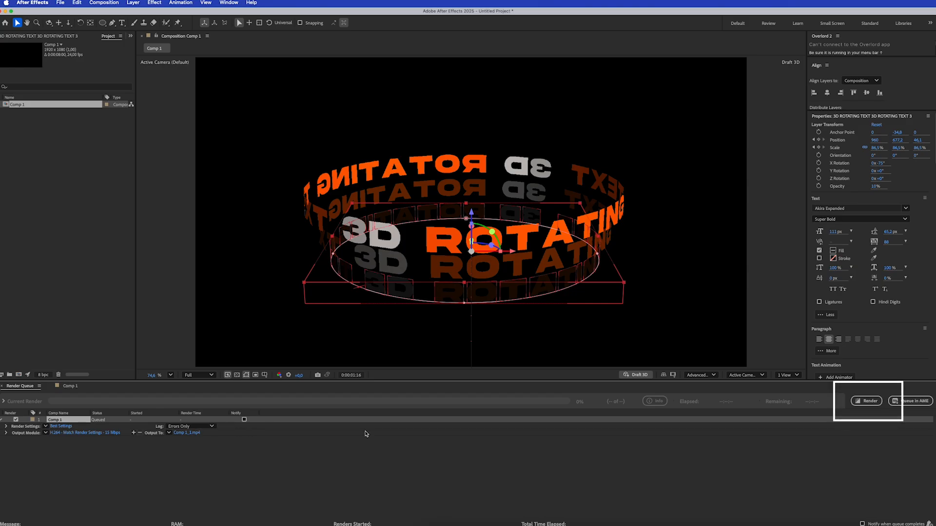
click(869, 405)
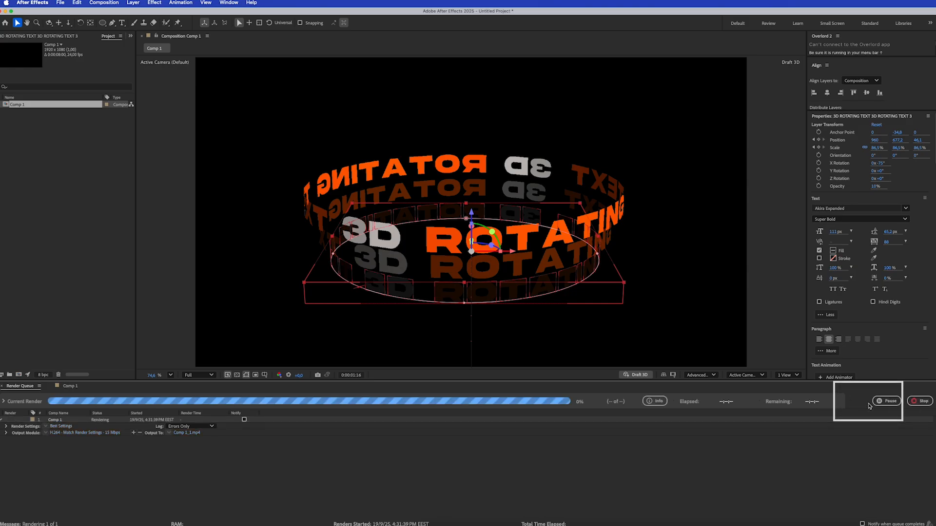